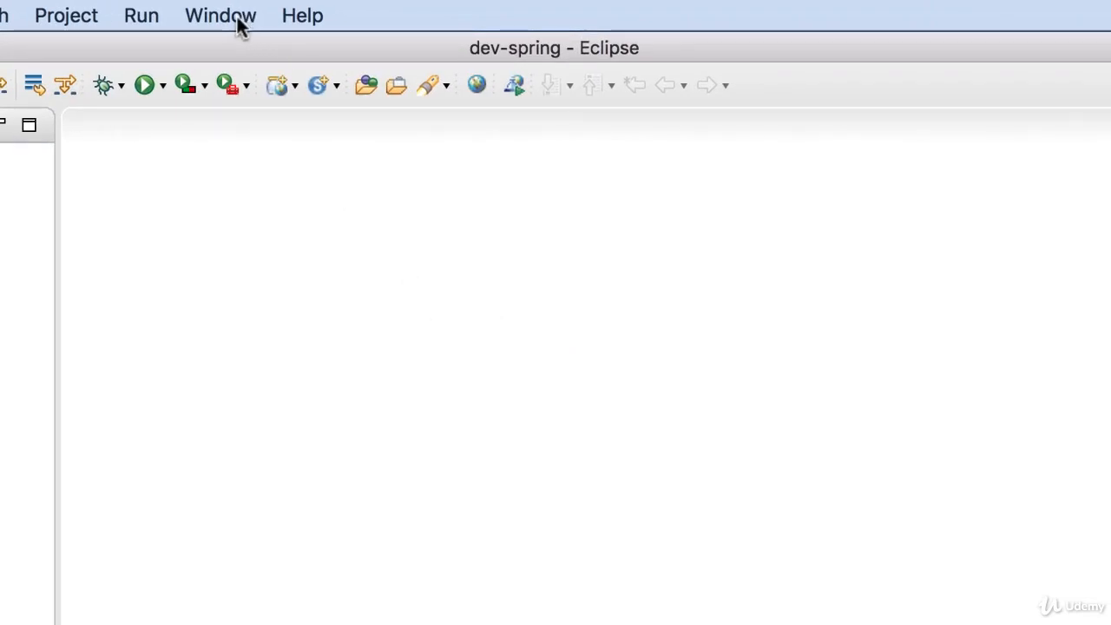
Switch the workspace to the Java perspective.
click(239, 26)
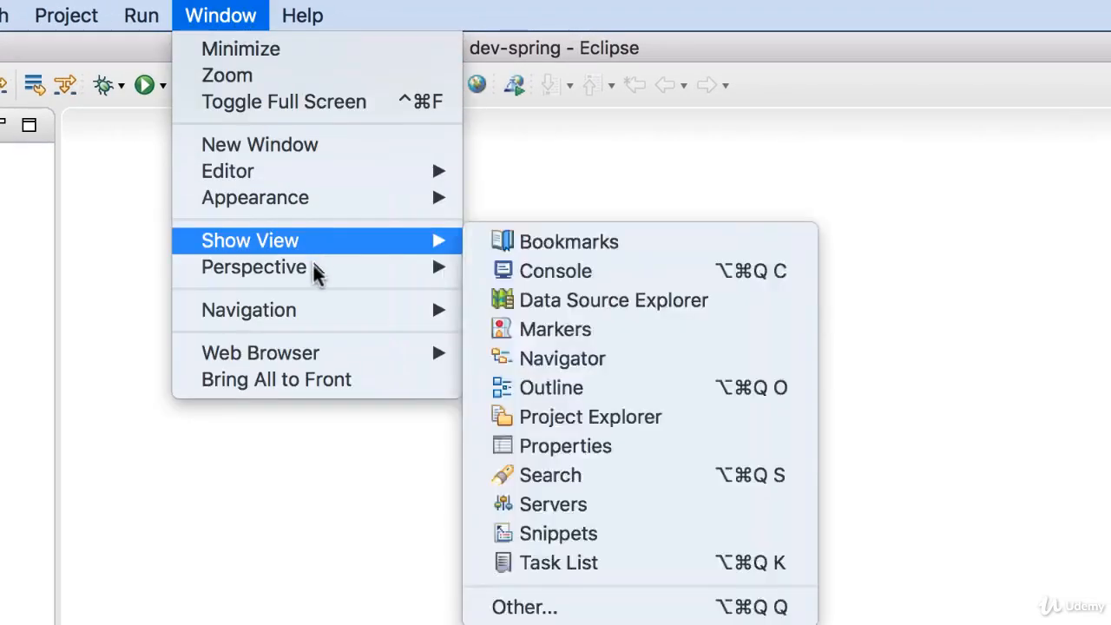
mouse_move(317, 274)
mouse_move(571, 265)
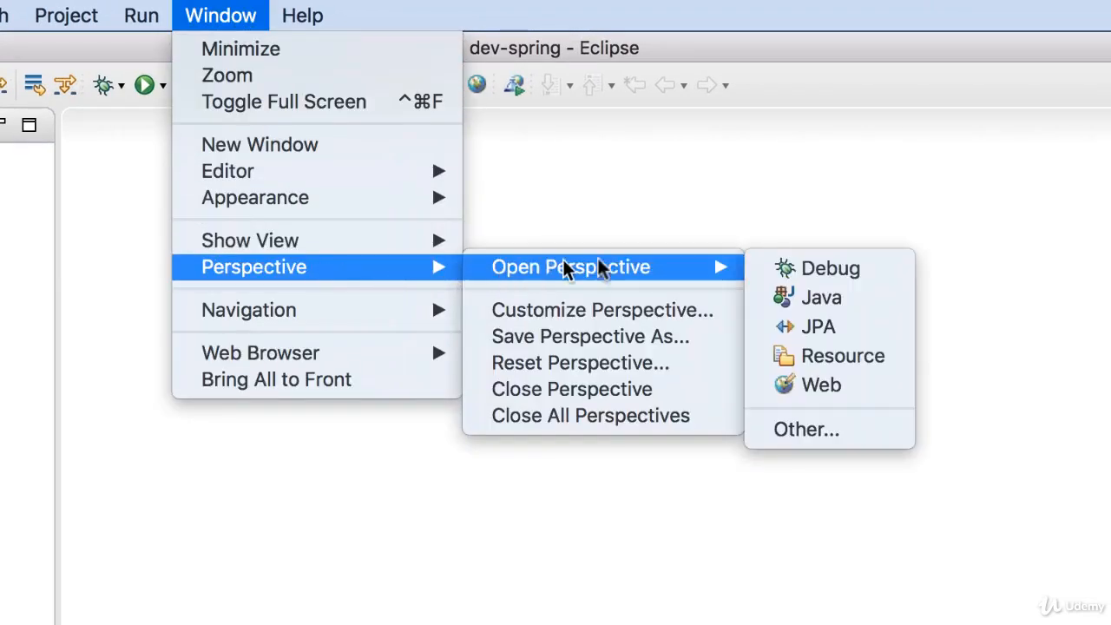
click(846, 304)
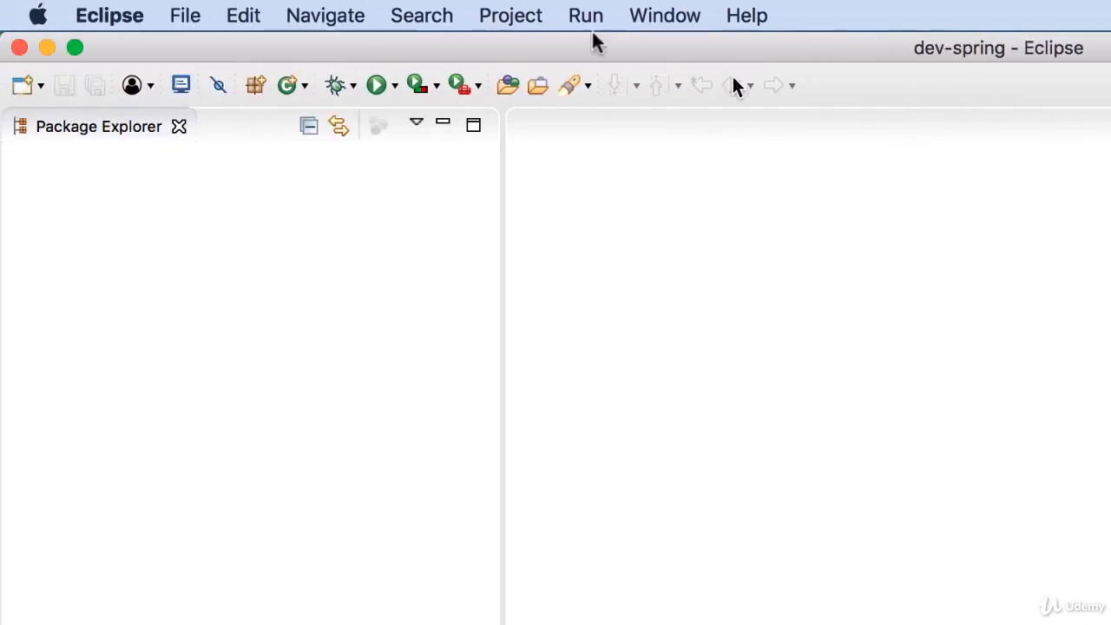
Create a new Java project named spring-demo-one with default settings and expand it.
click(195, 21)
mouse_move(281, 54)
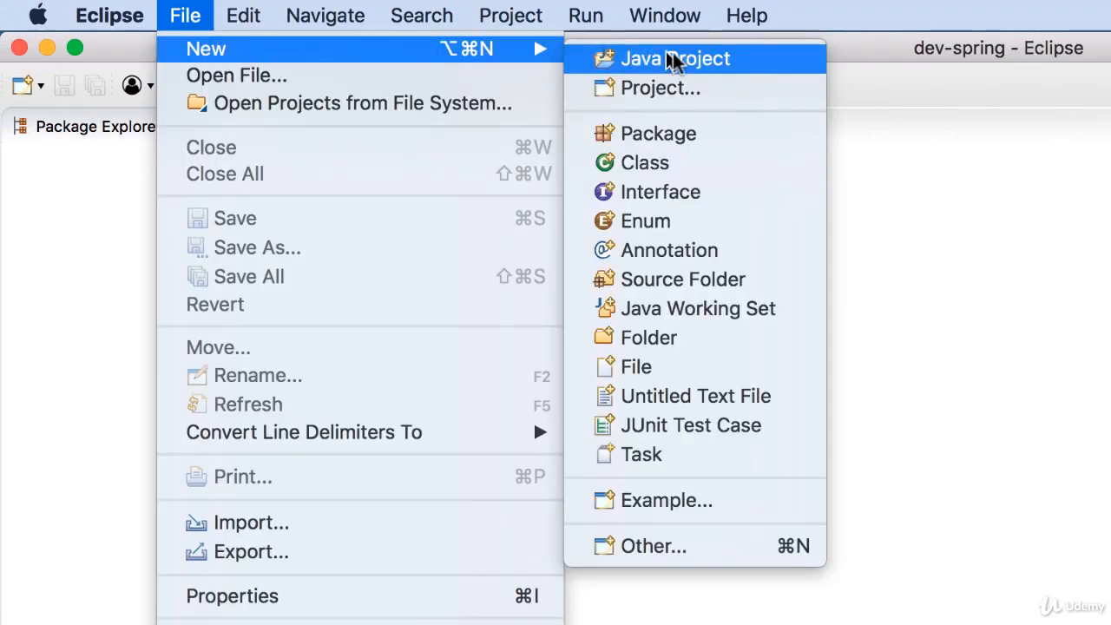
click(740, 63)
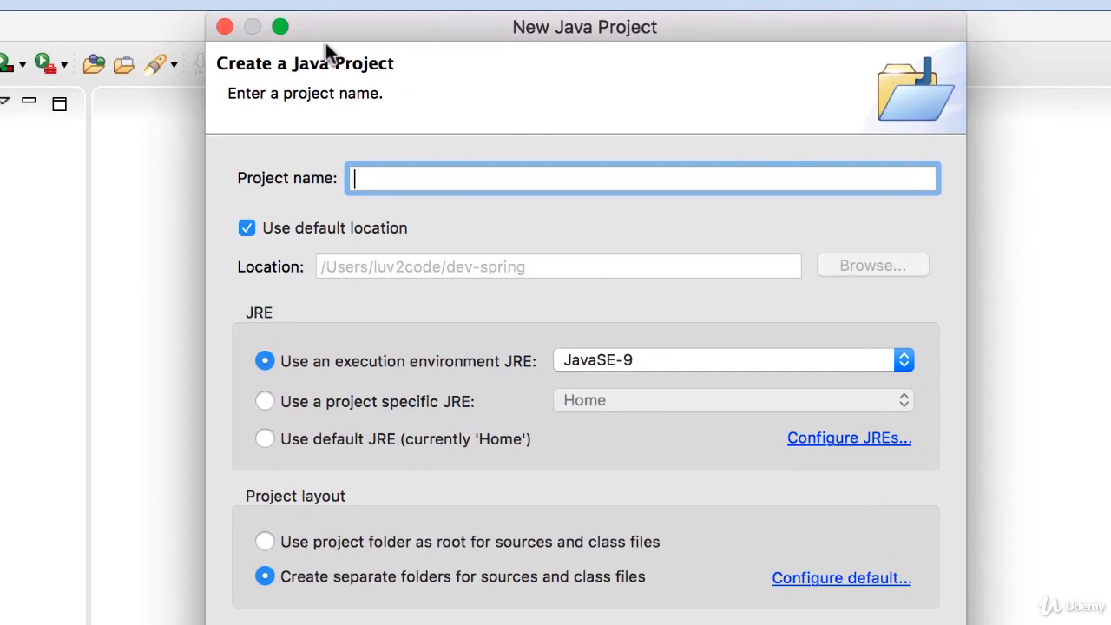
text(spring-)
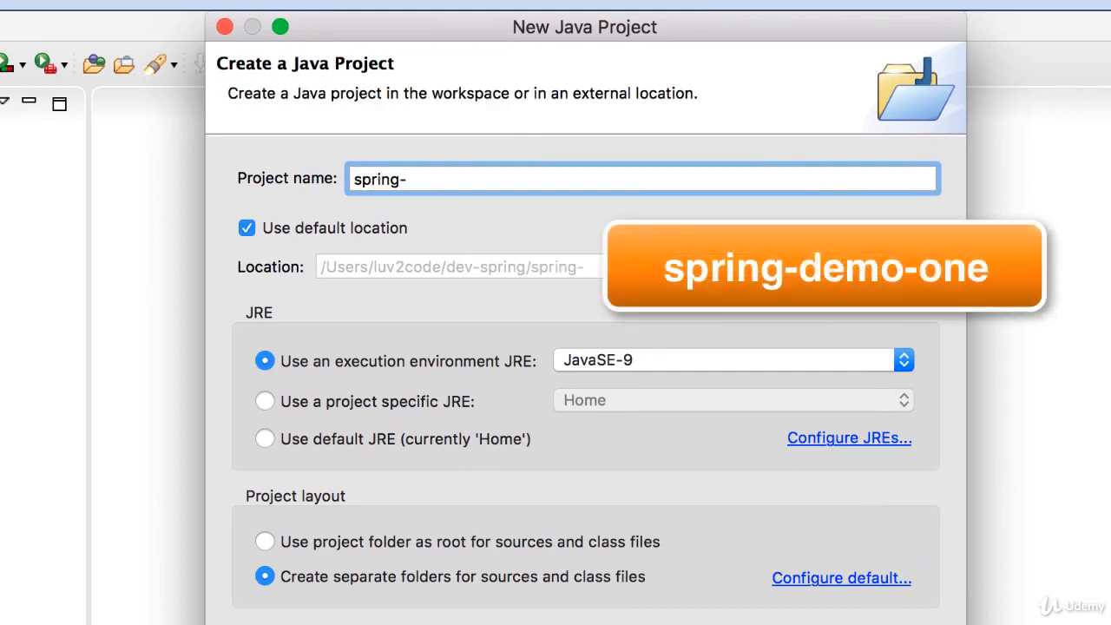
text(demo-one)
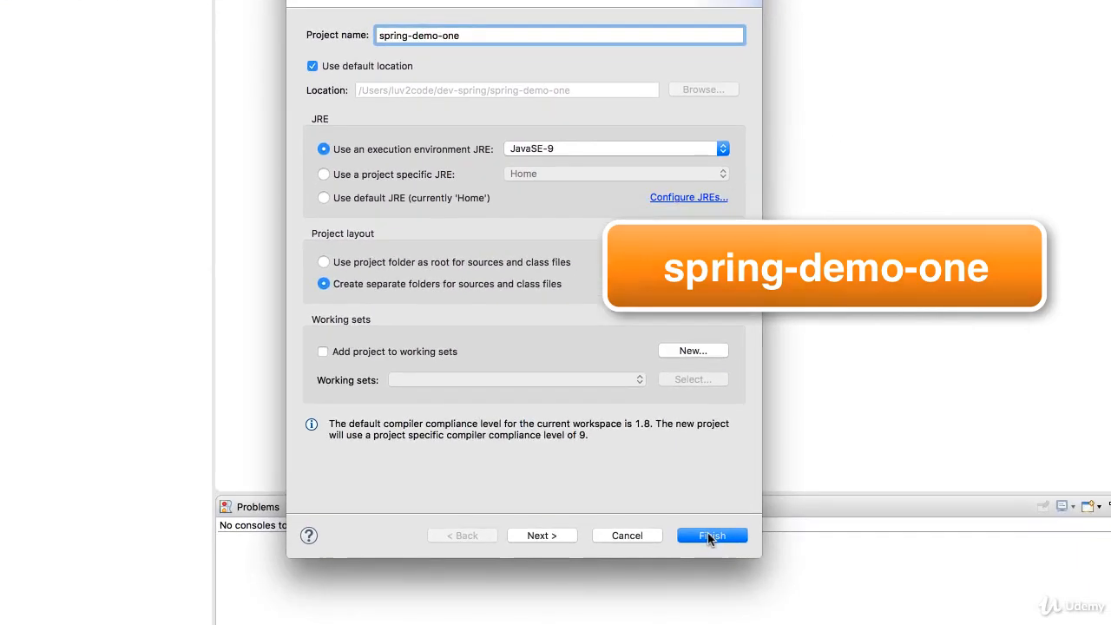
click(707, 534)
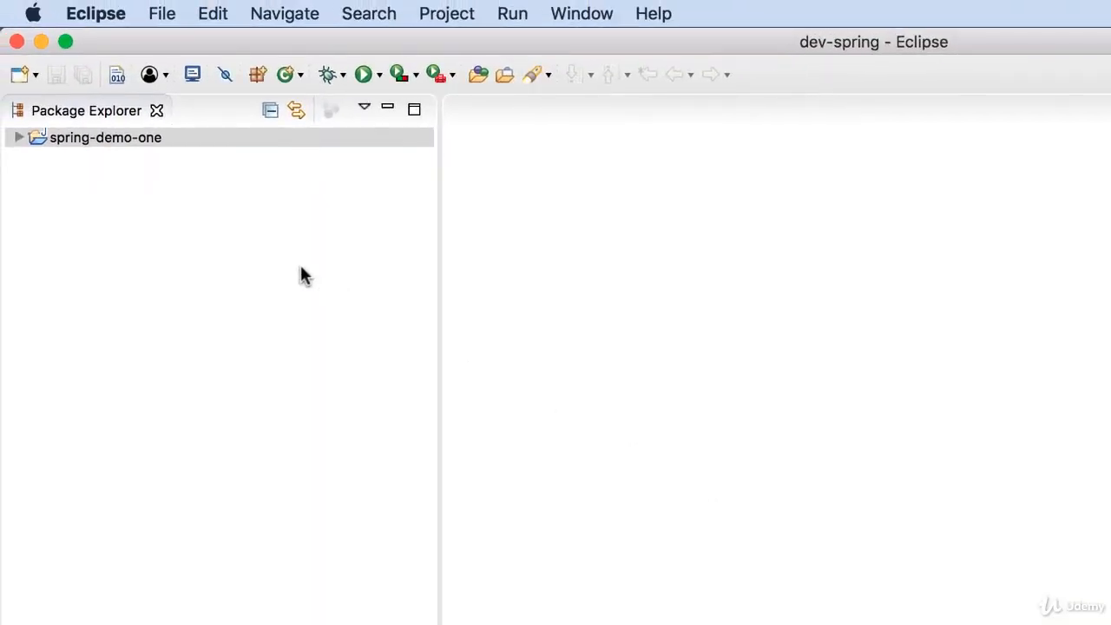
click(18, 137)
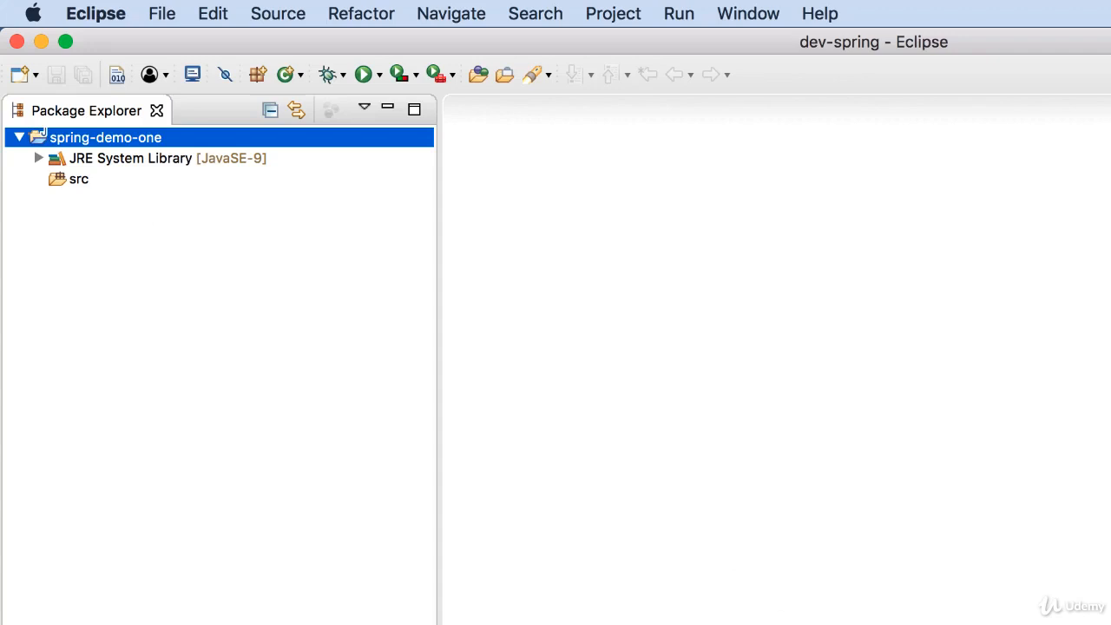
Switch to Firefox, open the Spring Download bookmark and go to the 5.0.2.RELEASE folder in the repository.
key(super+Tab)
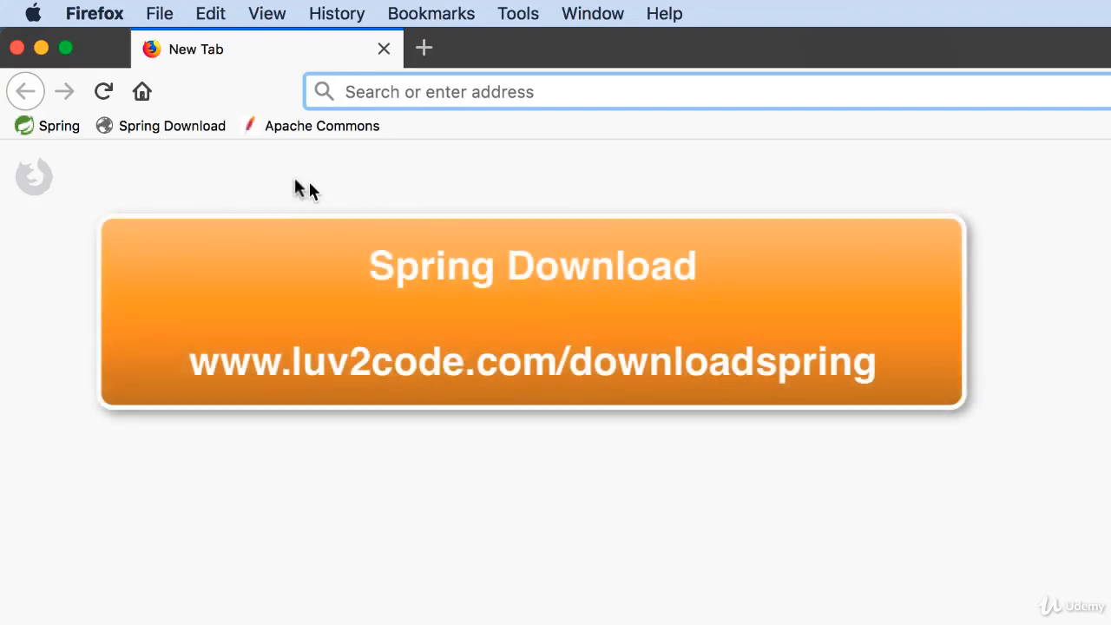
click(194, 132)
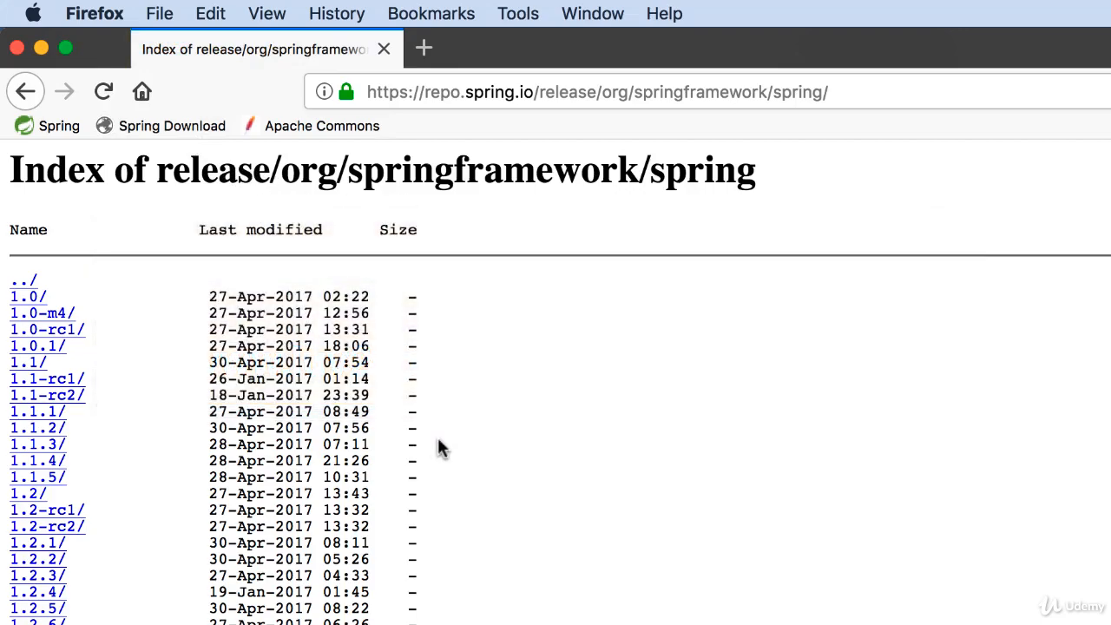
scroll(439, 440, down, 4)
scroll(439, 445, down, 10)
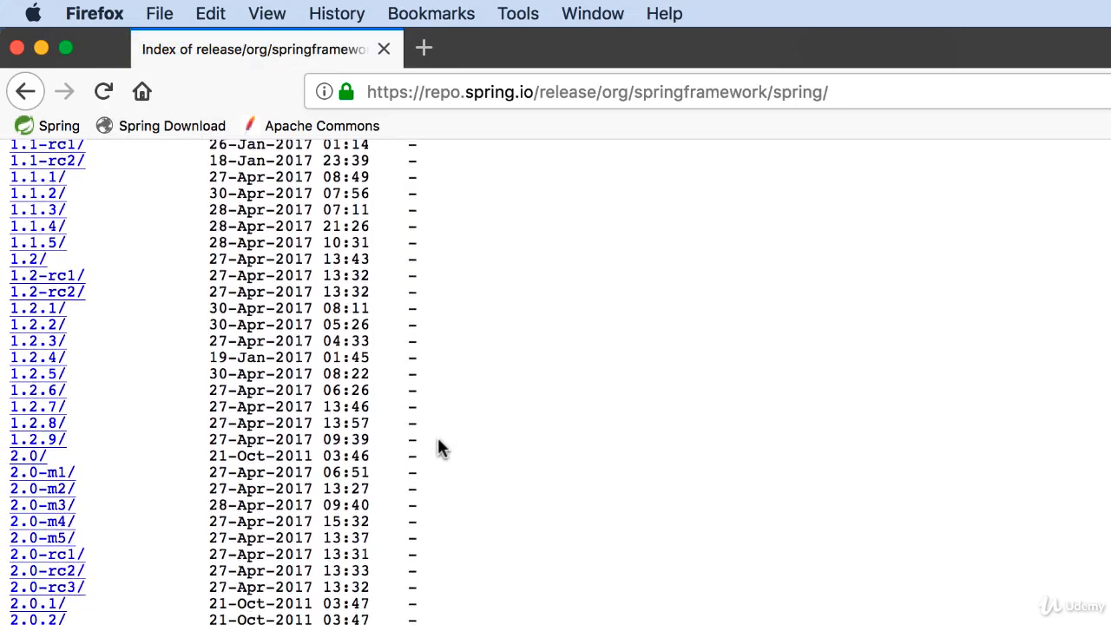
scroll(438, 447, down, 15)
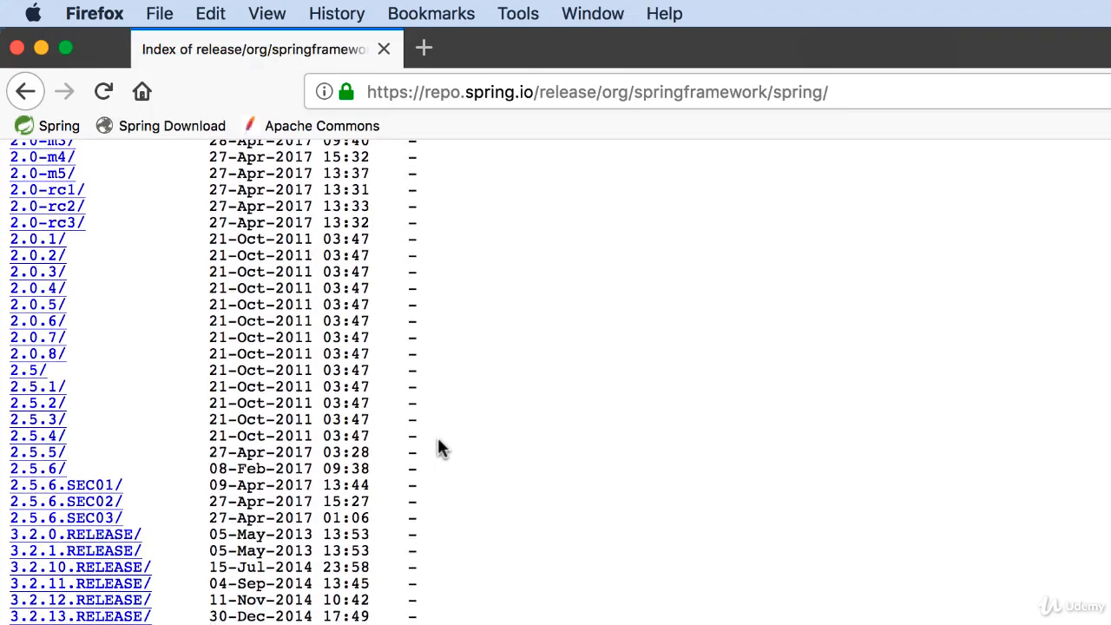
scroll(438, 447, down, 5)
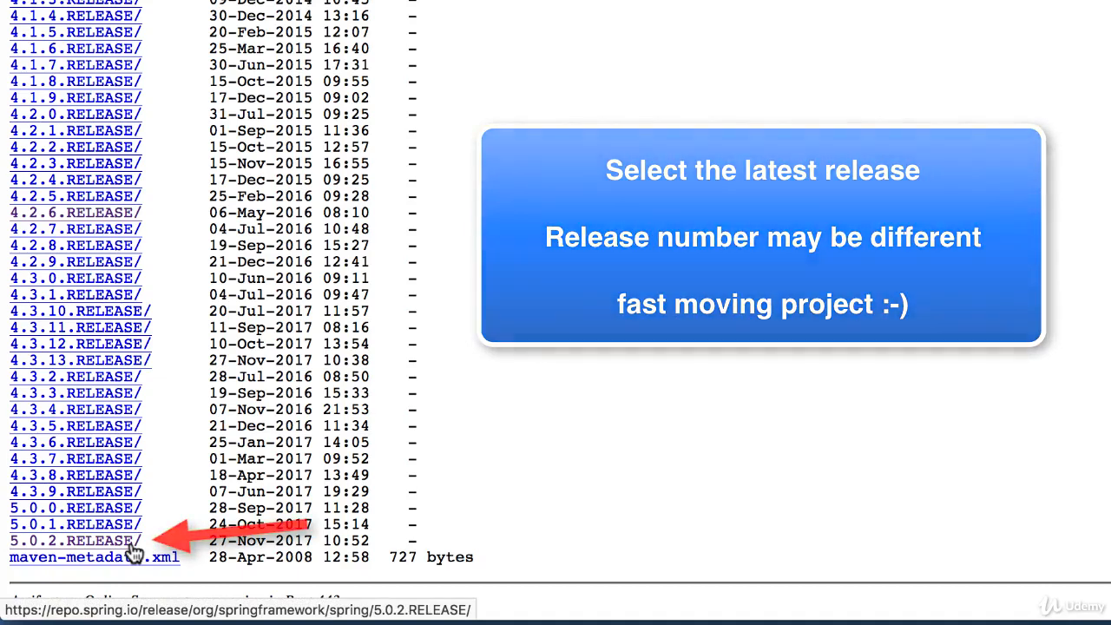
click(132, 541)
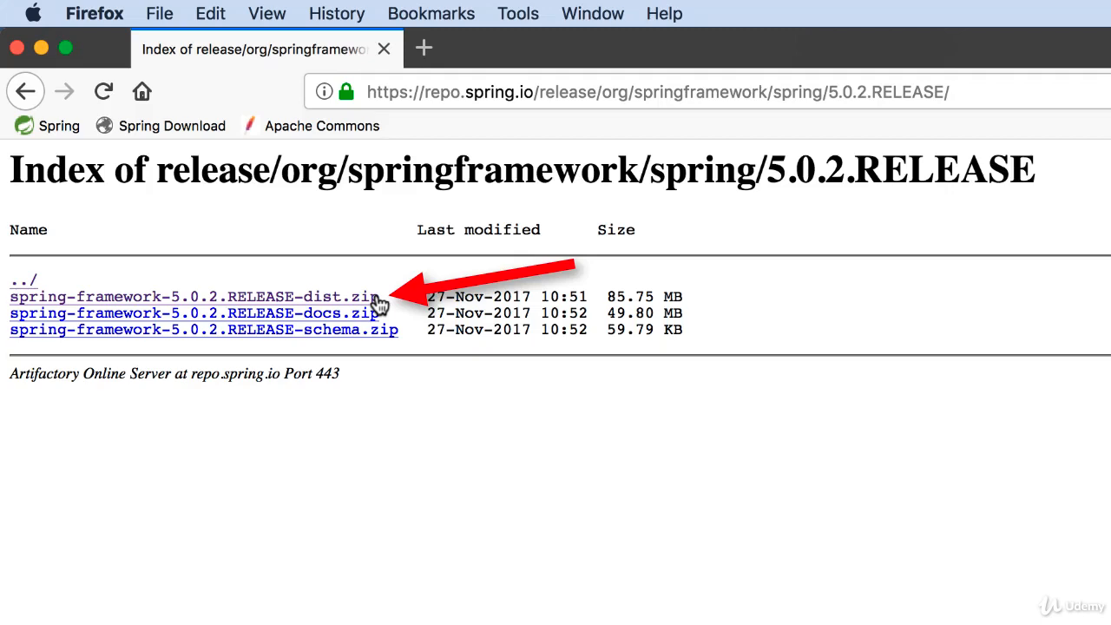
Save spring-framework-5.0.2.RELEASE-dist.zip to disk.
click(376, 297)
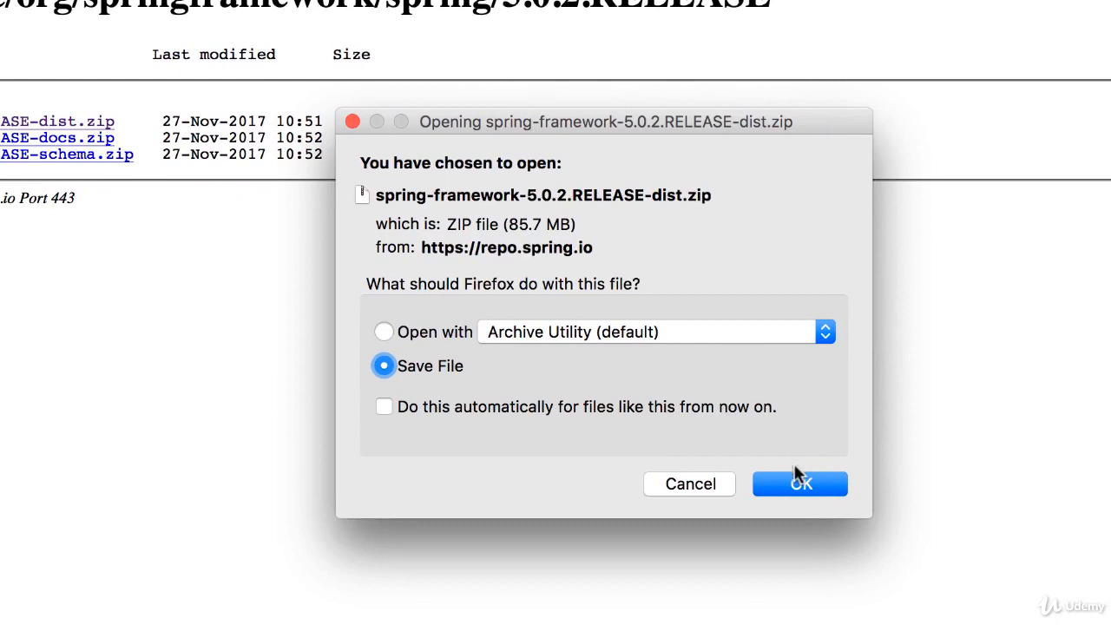
click(802, 484)
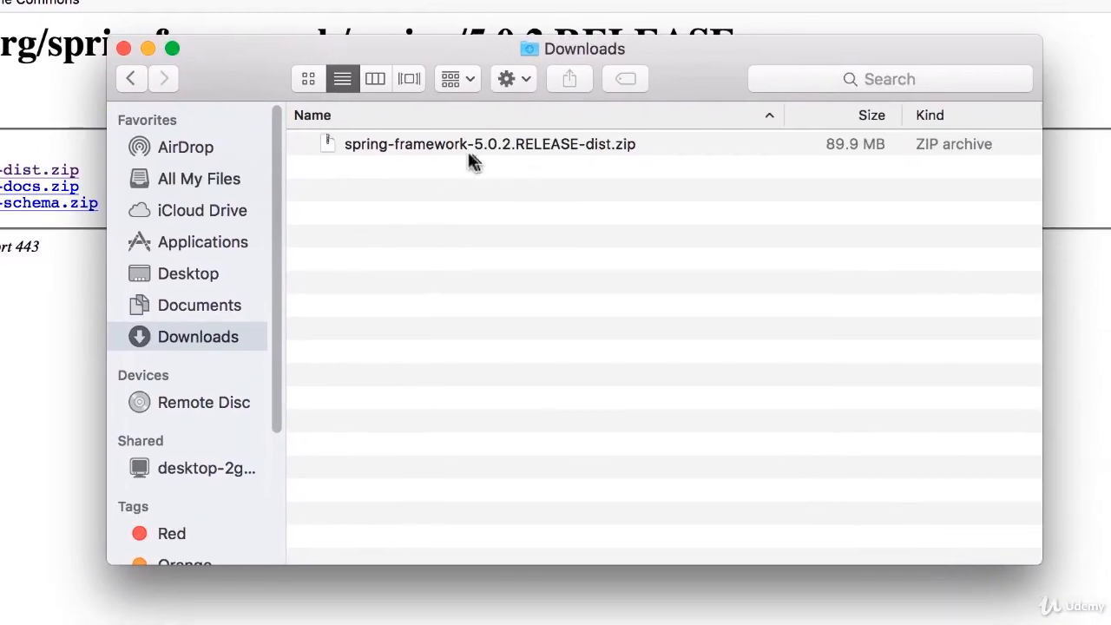
In Finder, extract the downloaded zip in Downloads and expand its libs folder.
double_click(574, 143)
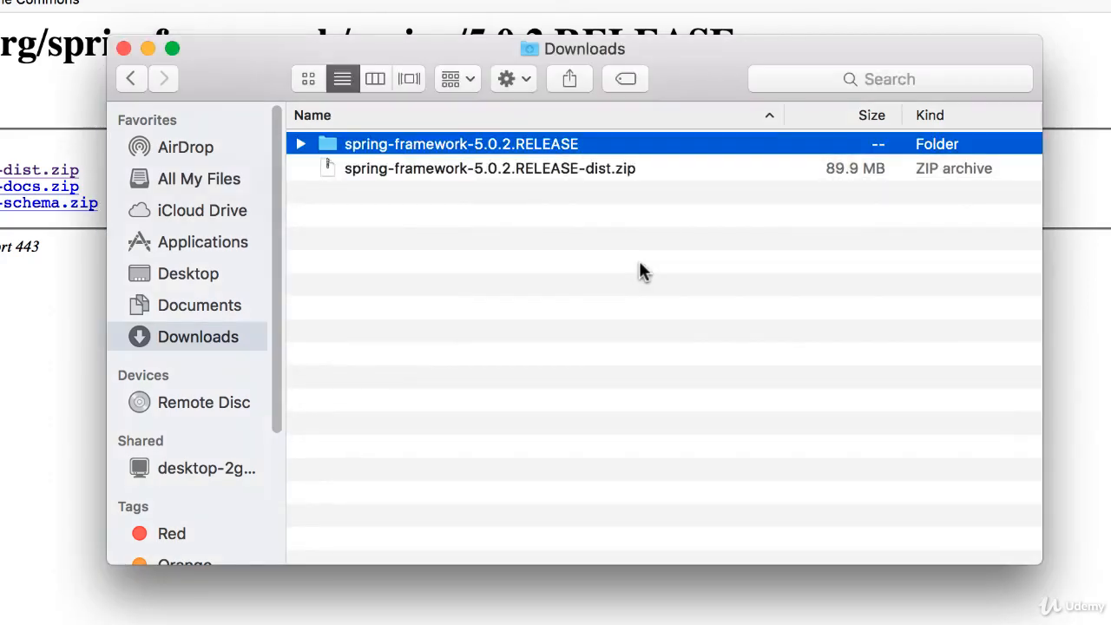
click(300, 144)
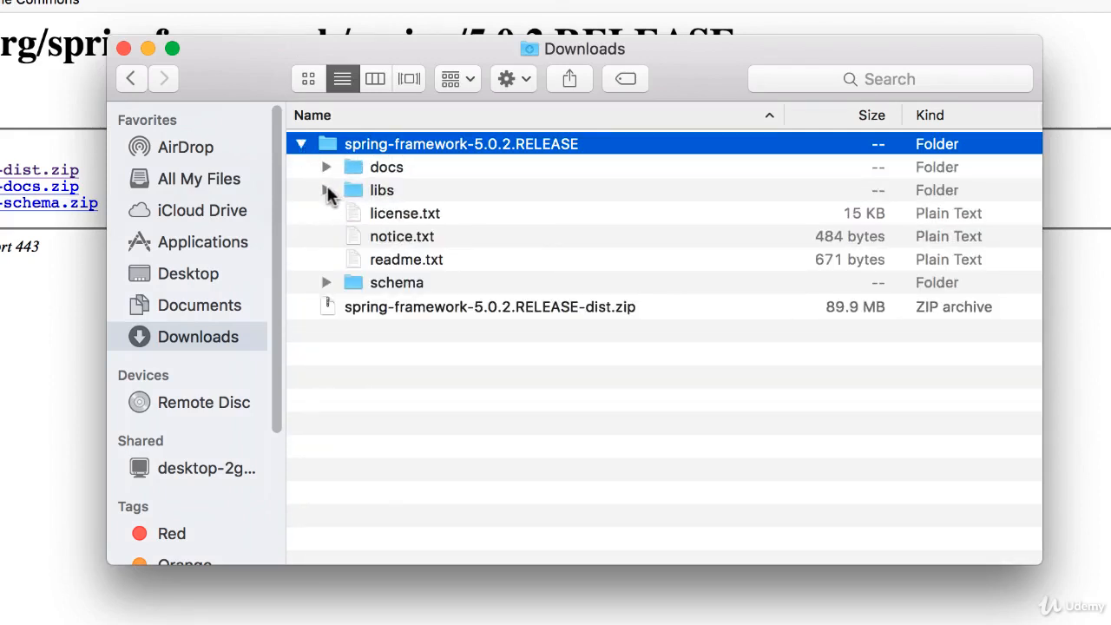
click(327, 190)
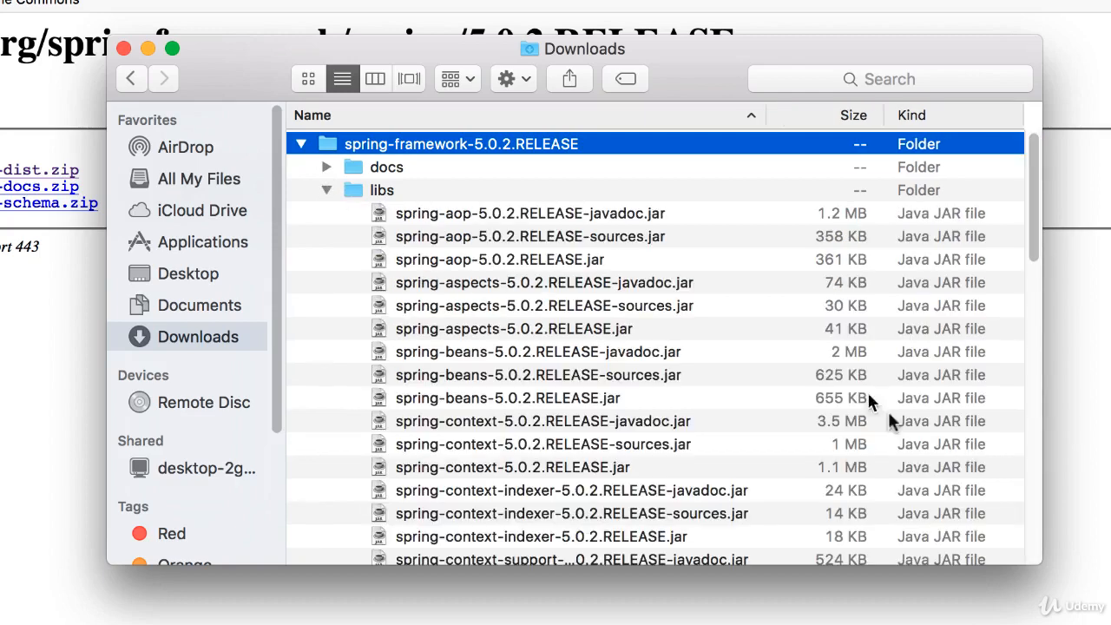
Select all JAR files in libs, from spring-aop-5.0.2.RELEASE-javadoc.jar to spring-websocket-5.0.2.RELEASE.jar, and copy them.
drag(1037, 560, 1110, 624)
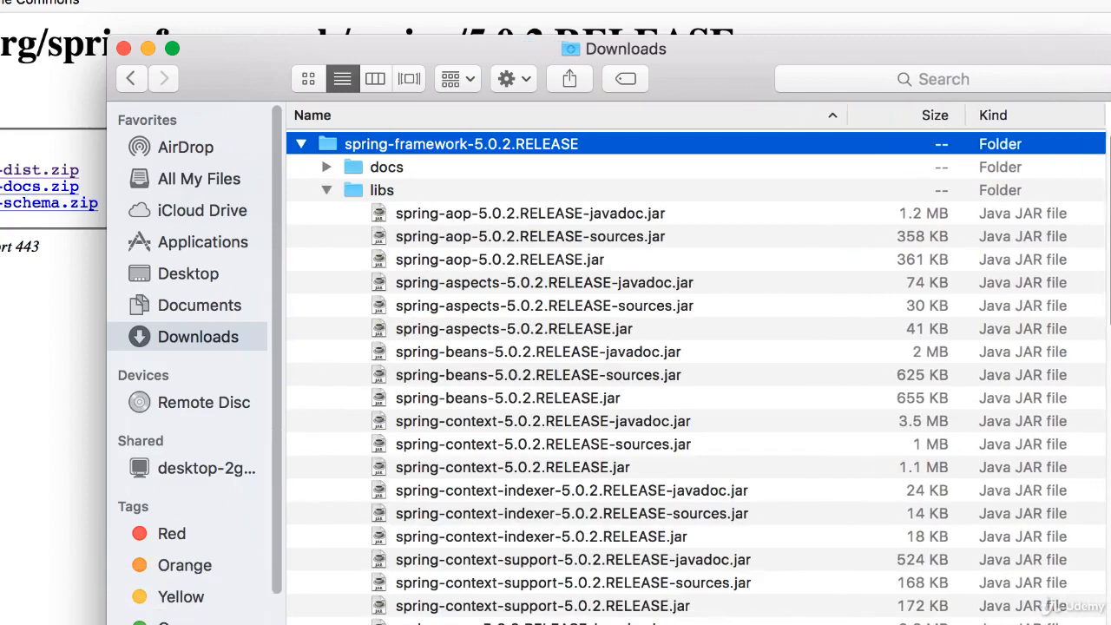
click(492, 218)
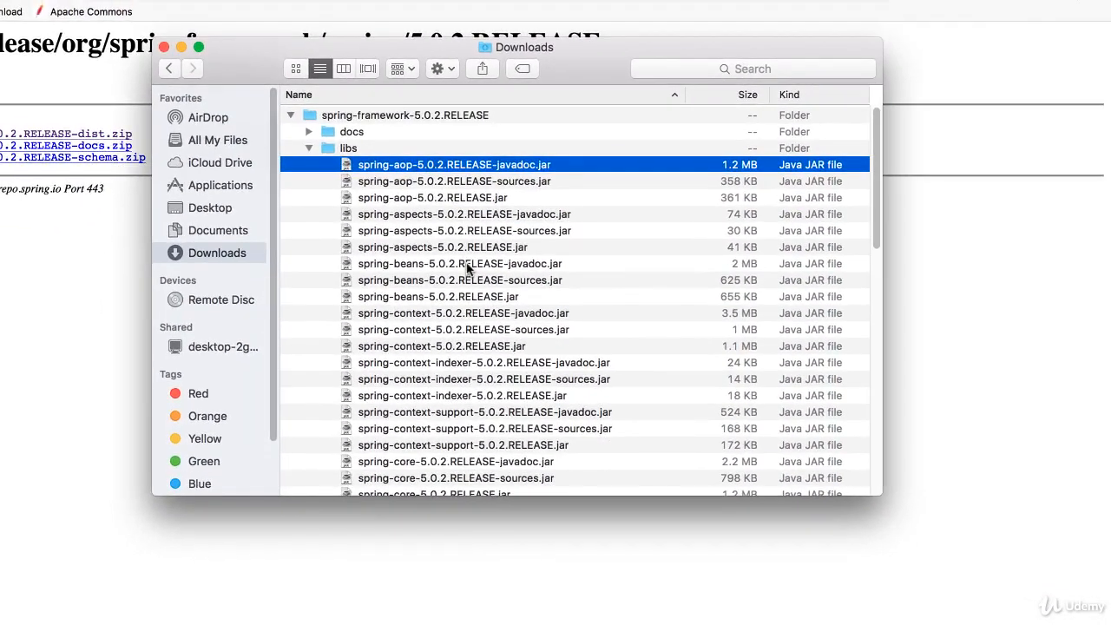
scroll(545, 360, down, 2)
scroll(467, 269, down, 15)
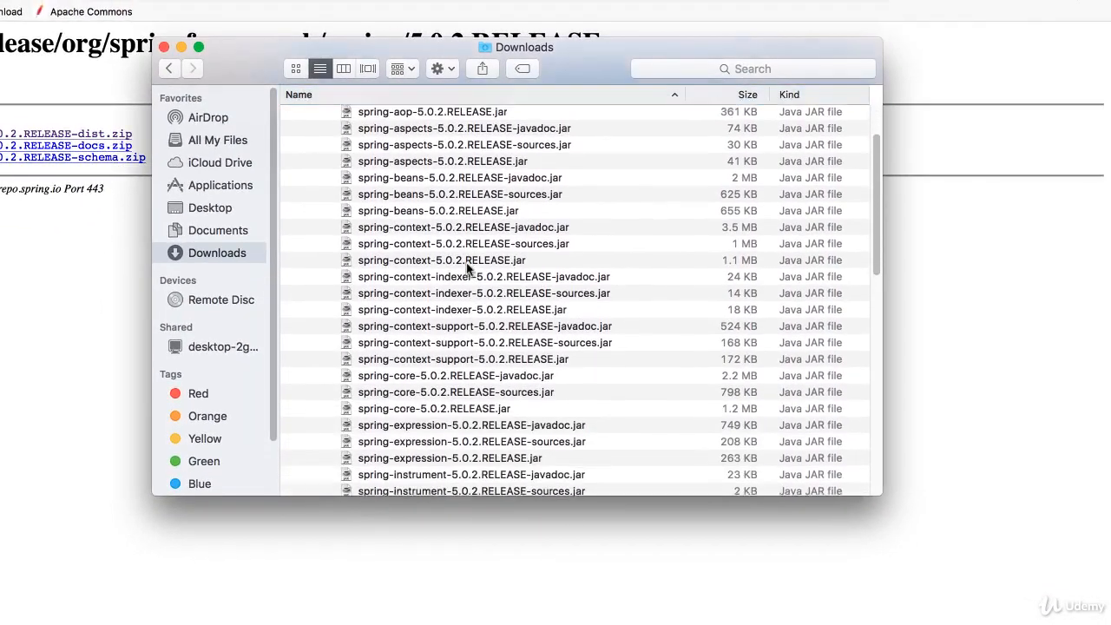
scroll(465, 274, up, 10)
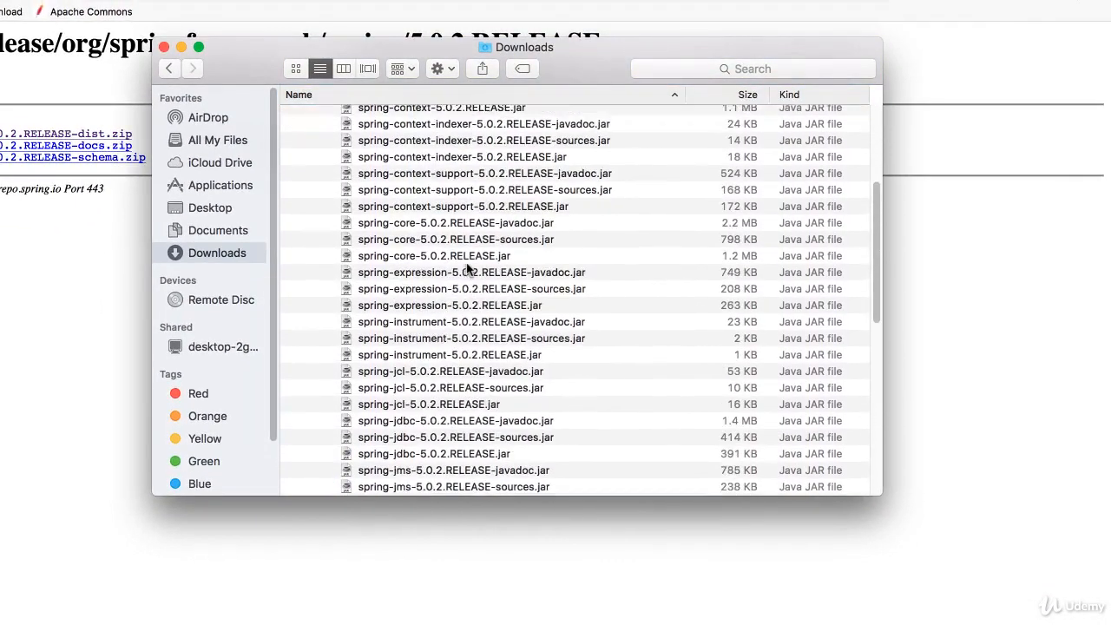
scroll(473, 321, down, 10)
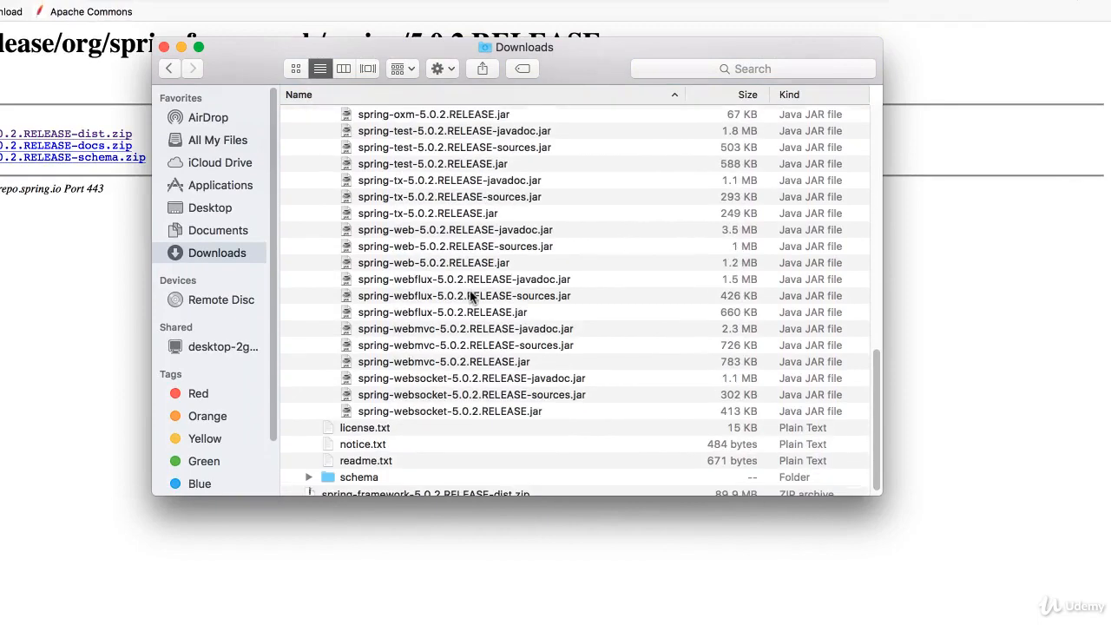
shift+click(440, 413)
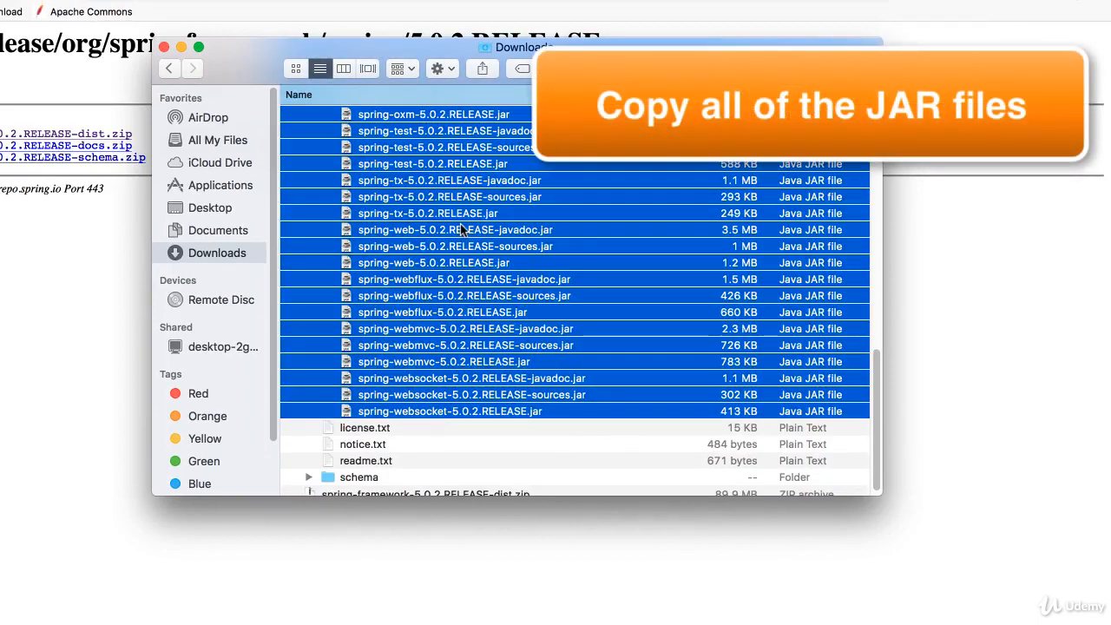
right_click(462, 229)
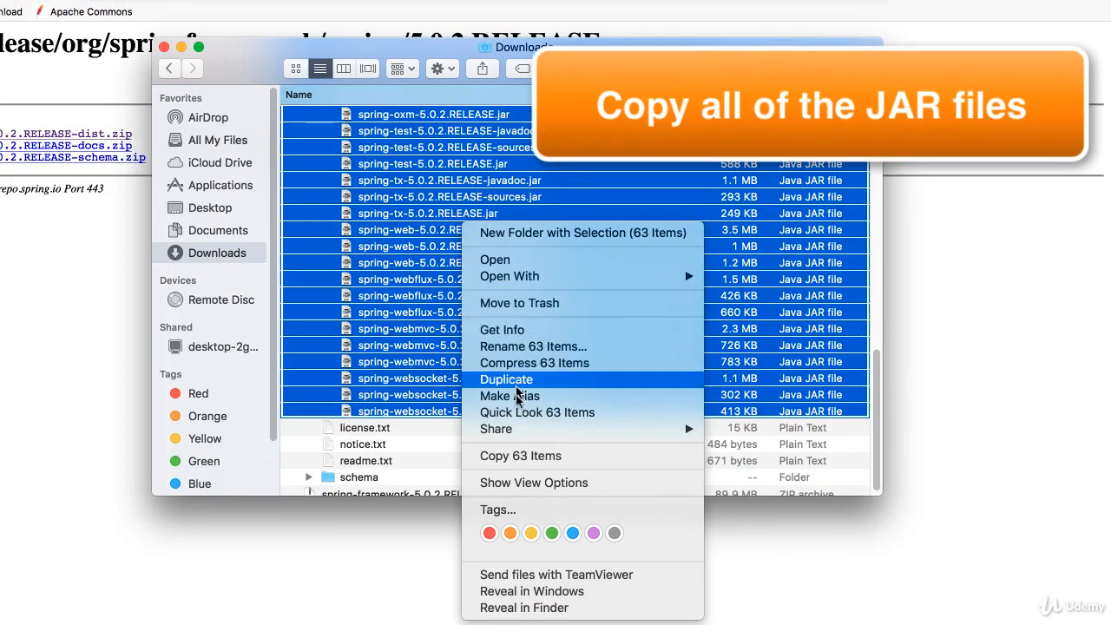
click(513, 457)
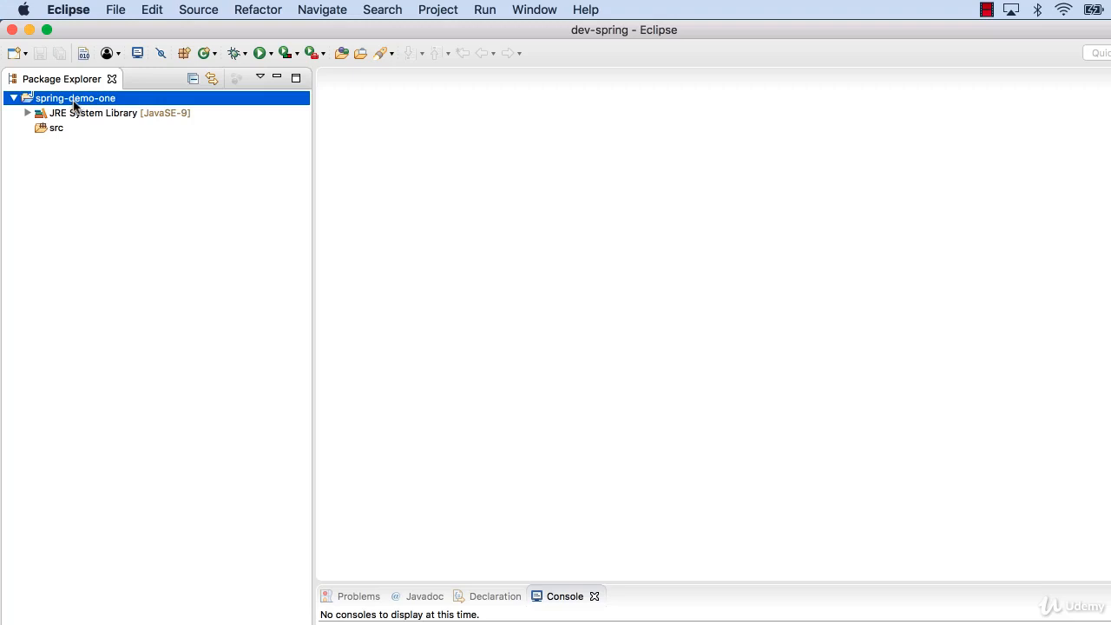
Create a new folder named lib in the spring-demo-one project.
right_click(74, 104)
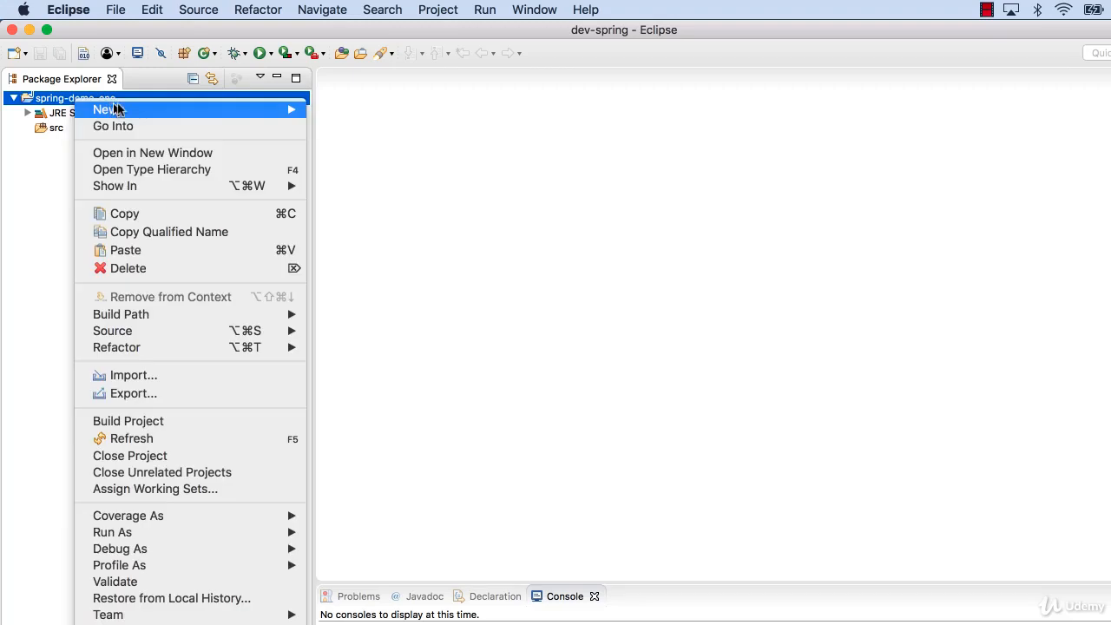
mouse_move(187, 111)
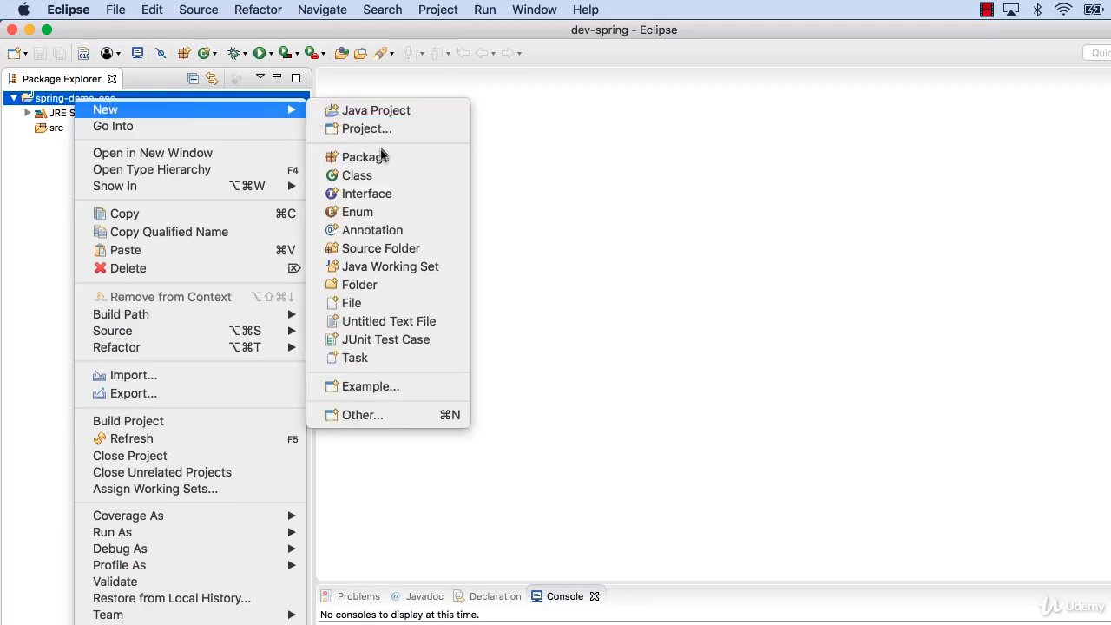
click(362, 285)
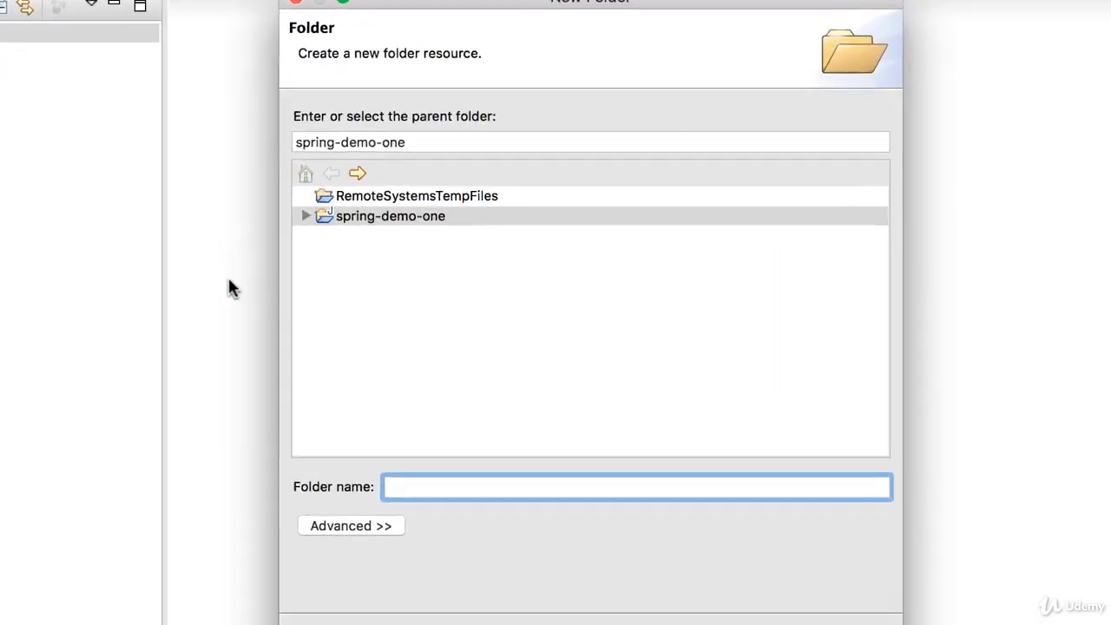
text(lib)
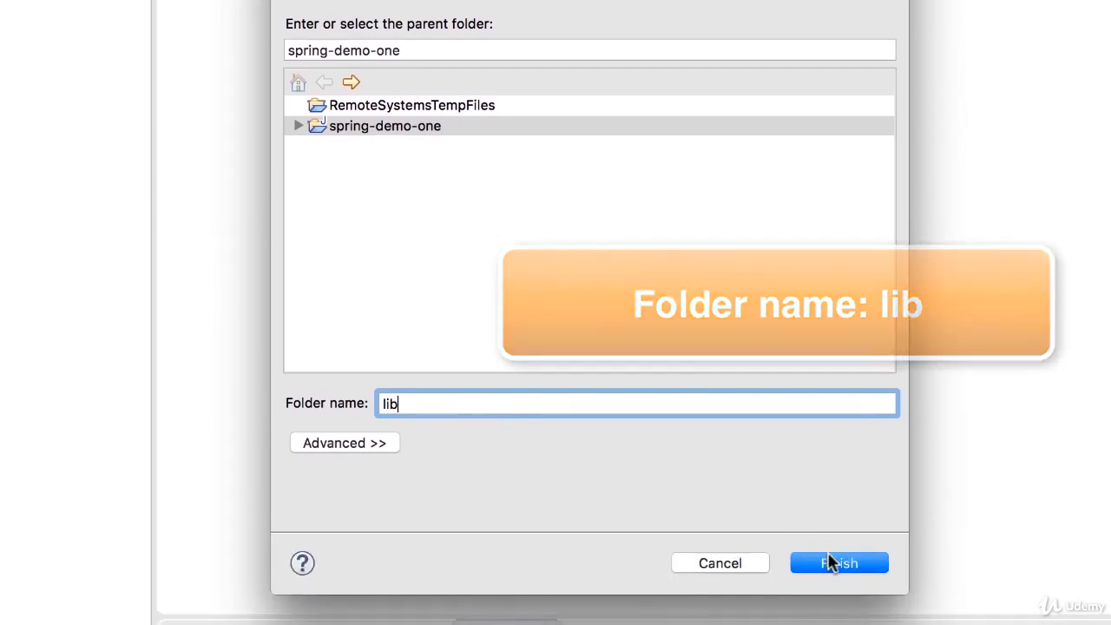
click(833, 563)
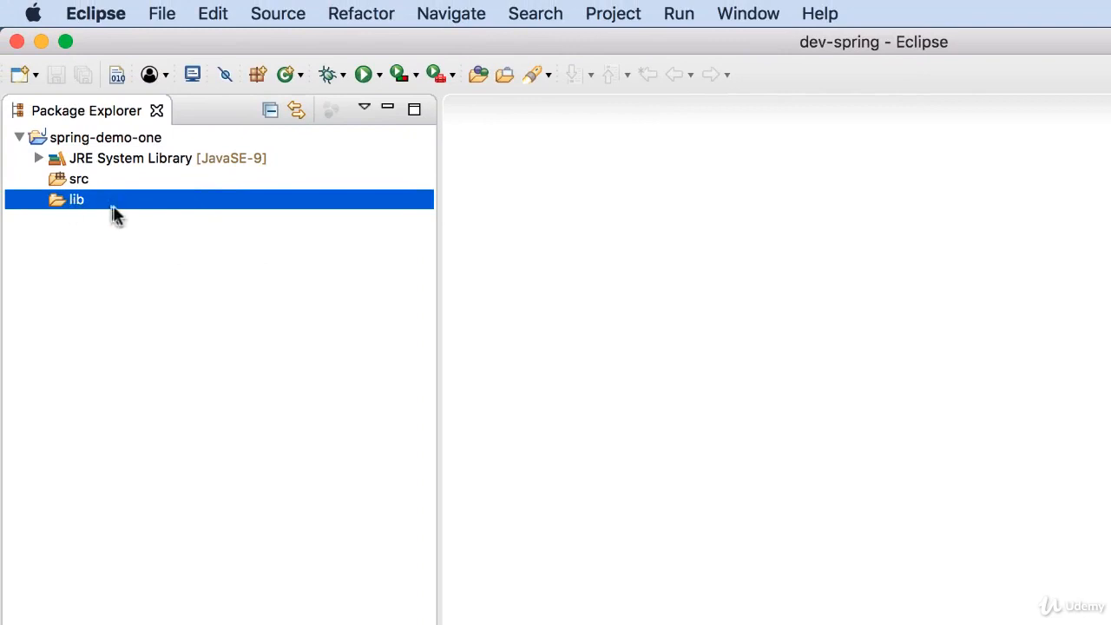
Paste the copied JAR files into the lib folder and expand it.
right_click(116, 210)
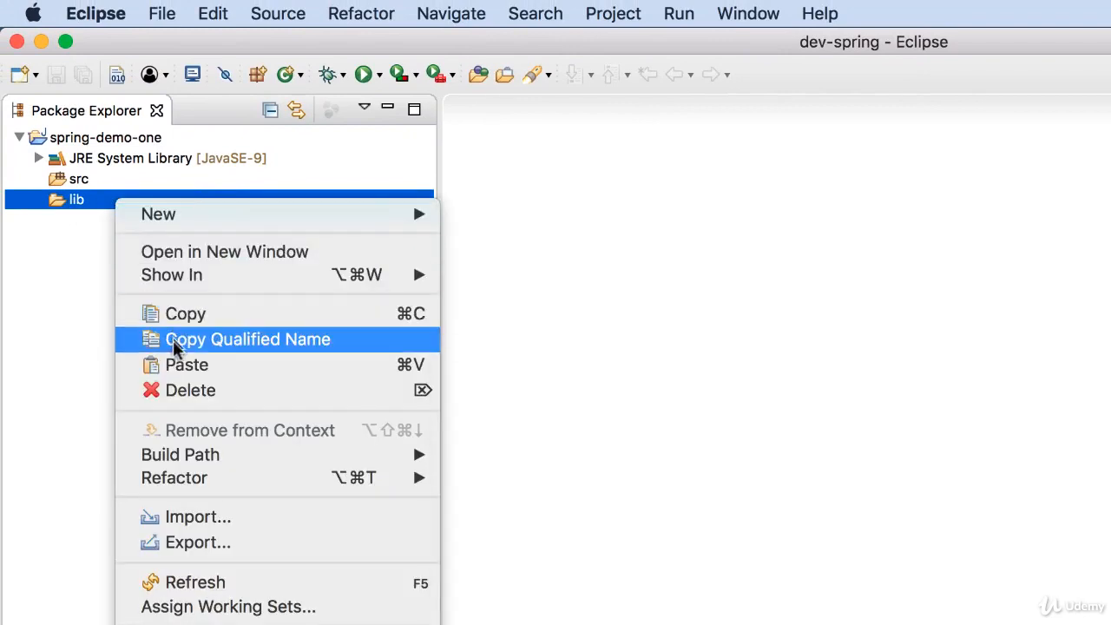
click(224, 369)
click(38, 199)
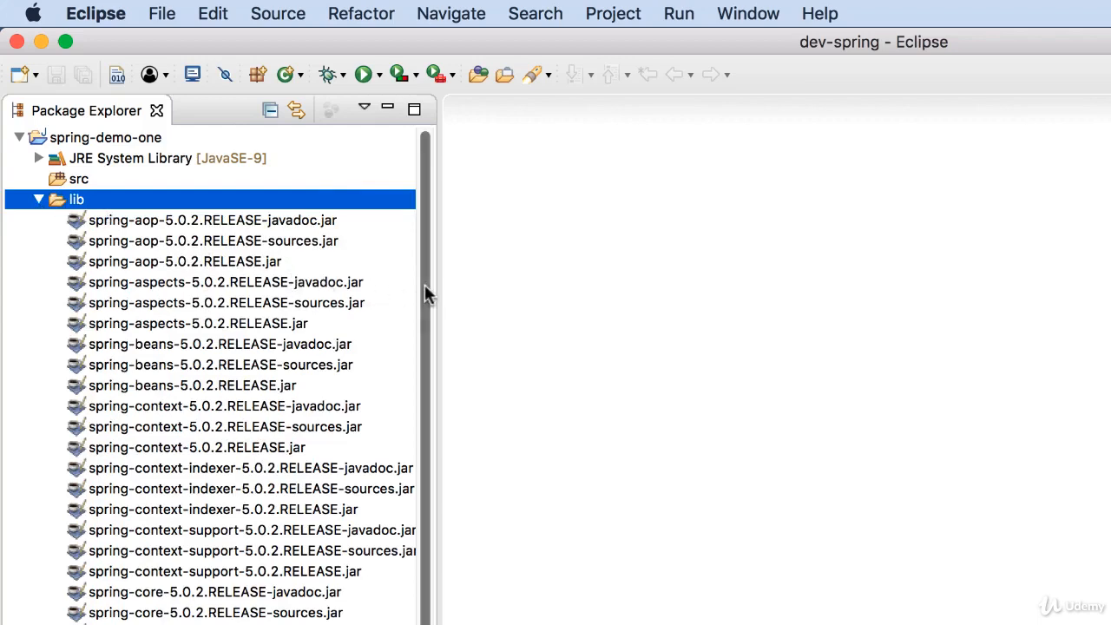
Collapse the lib folder and open the spring-demo-one project's properties at the Java Build Path page.
drag(425, 284, 436, 218)
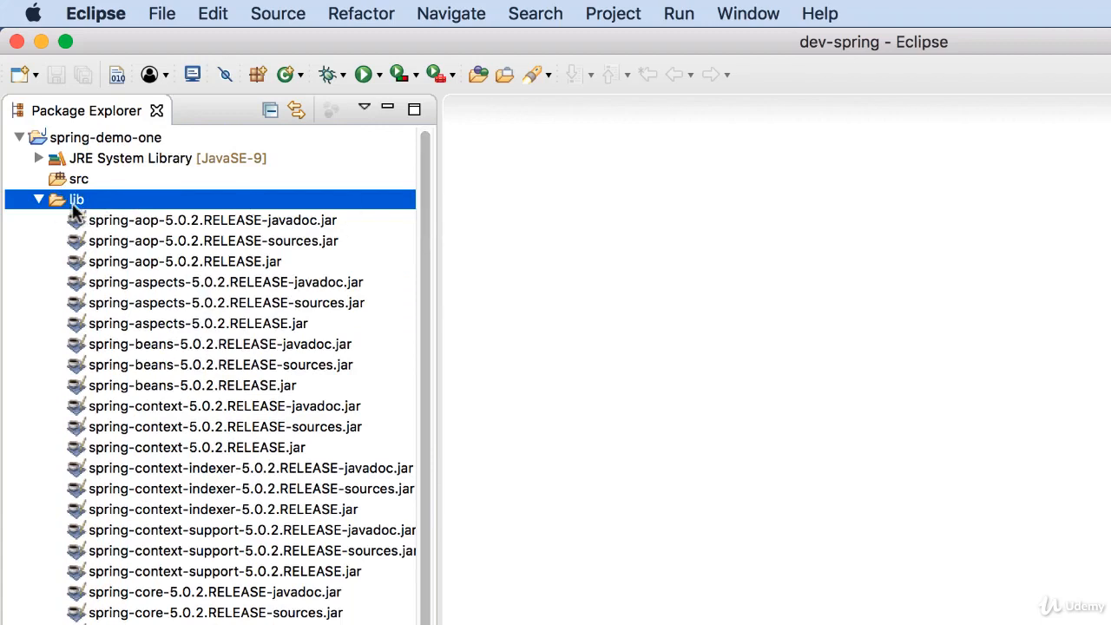
click(40, 199)
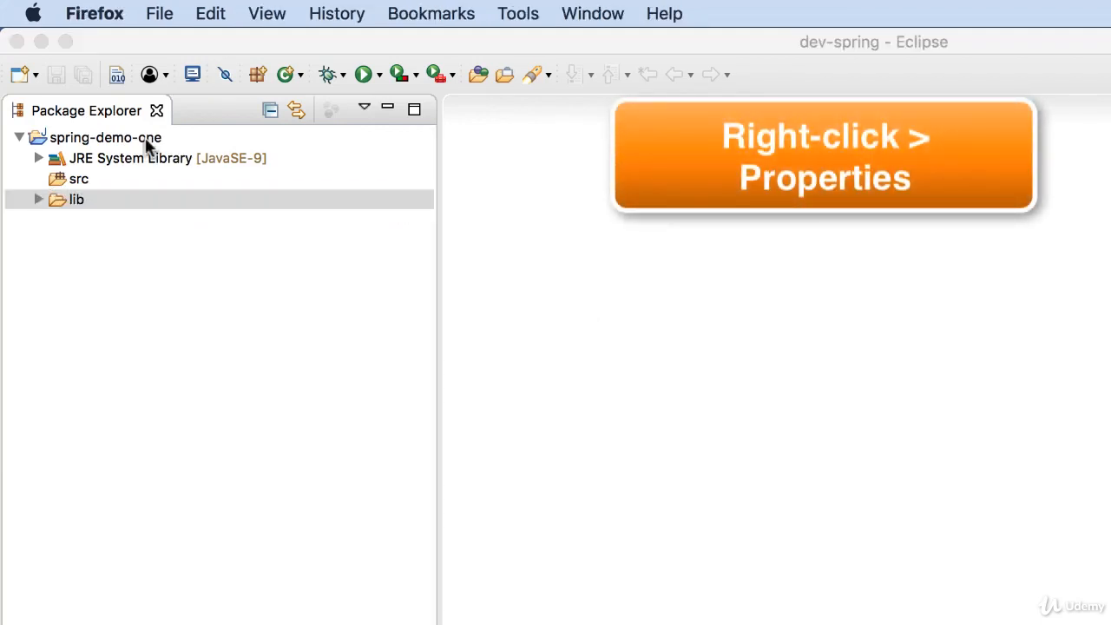
click(145, 137)
right_click(145, 137)
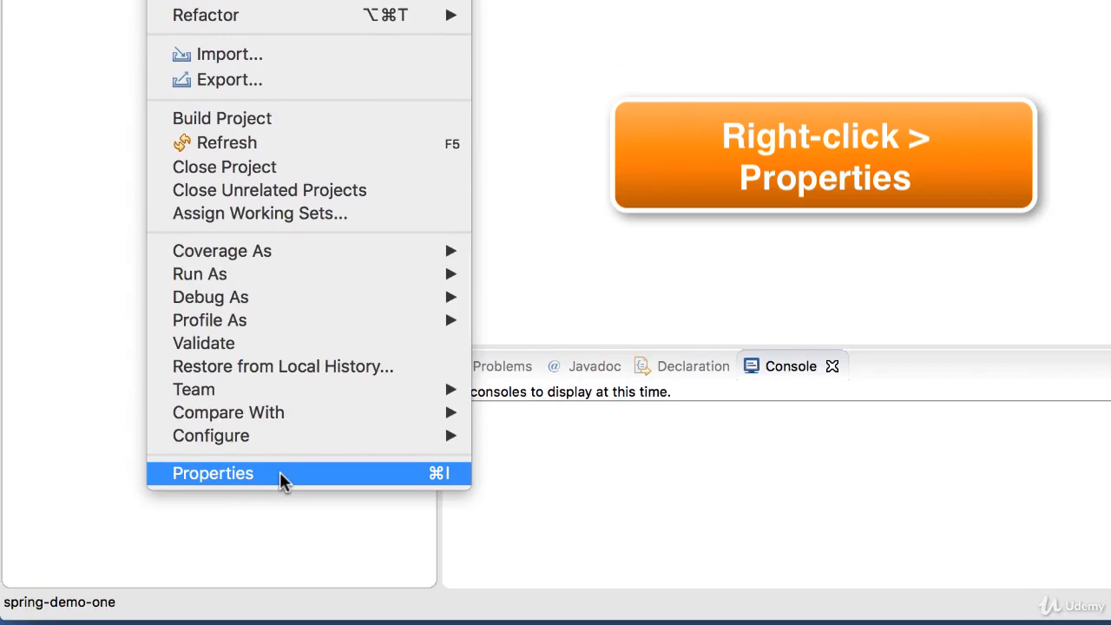
click(279, 474)
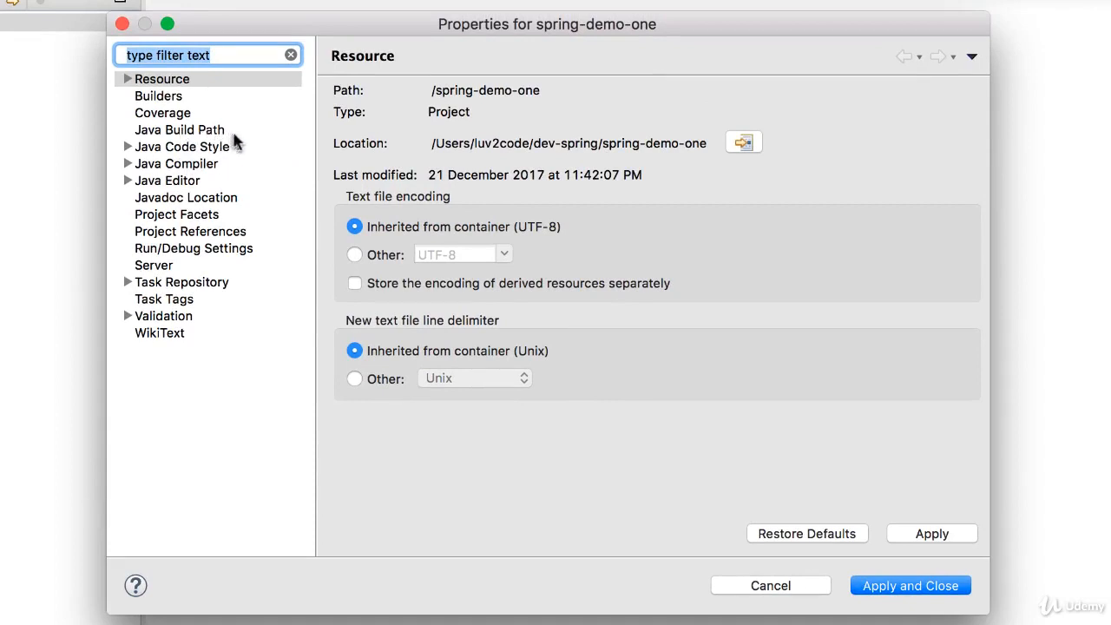
click(219, 135)
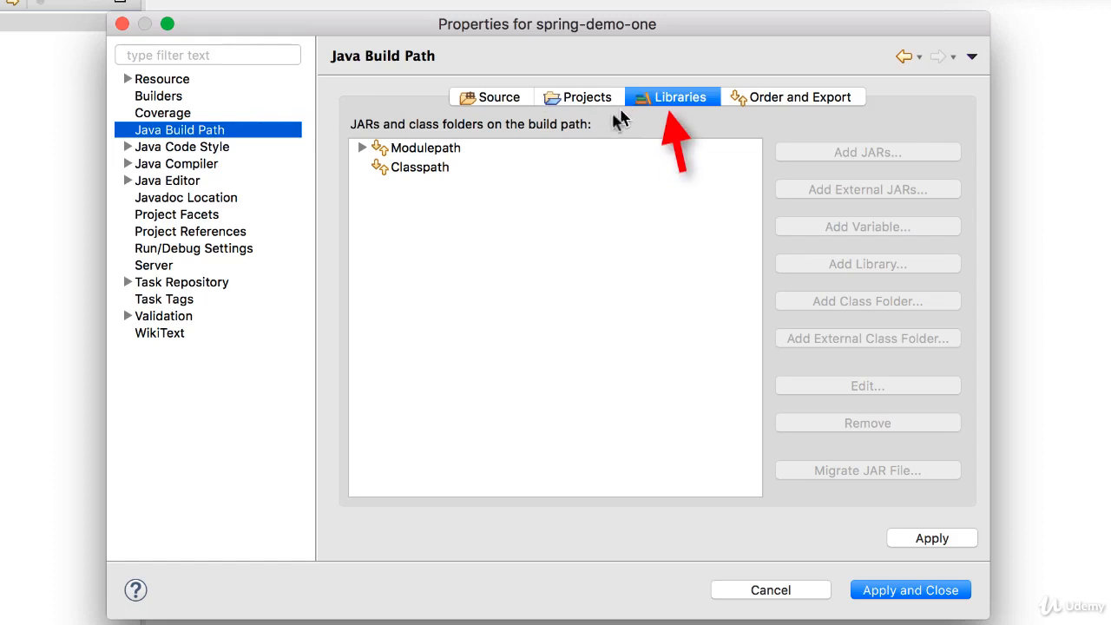
Add every JAR in spring-demo-one/lib, from spring-aop-5.0.2.RELEASE-javadoc.jar to spring-websocket-5.0.2.RELEASE.jar, to the Classpath libraries.
click(437, 173)
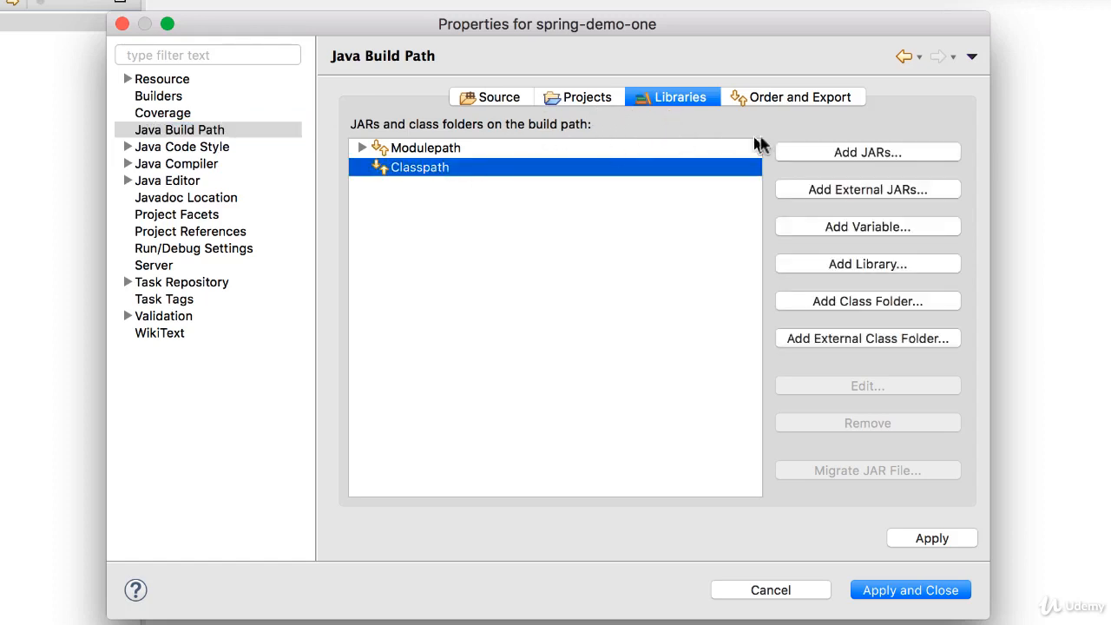
click(864, 157)
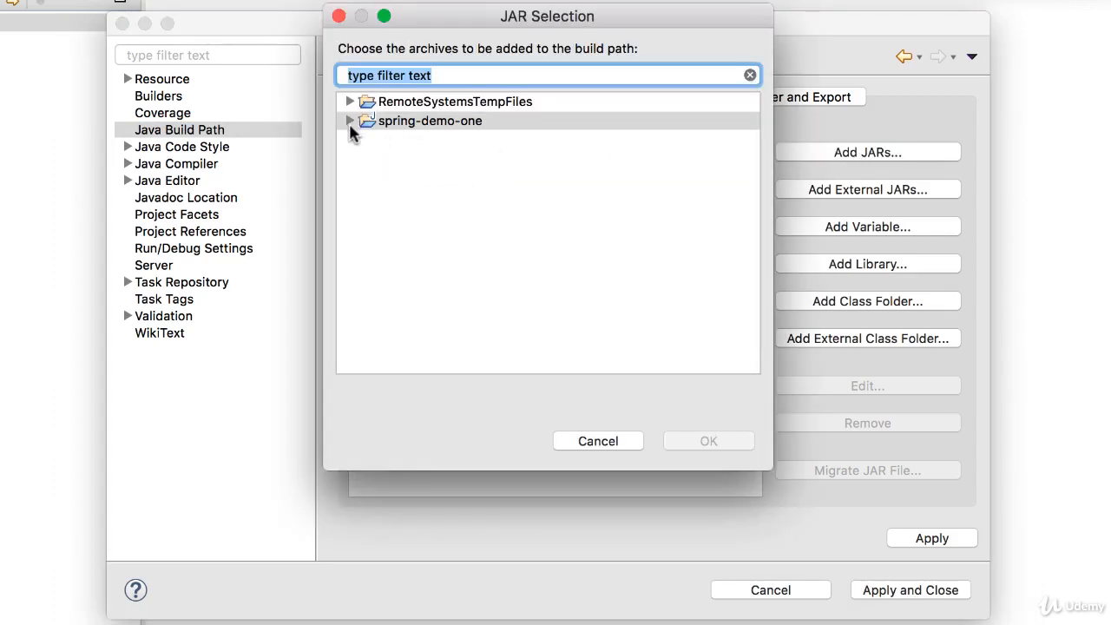
click(350, 121)
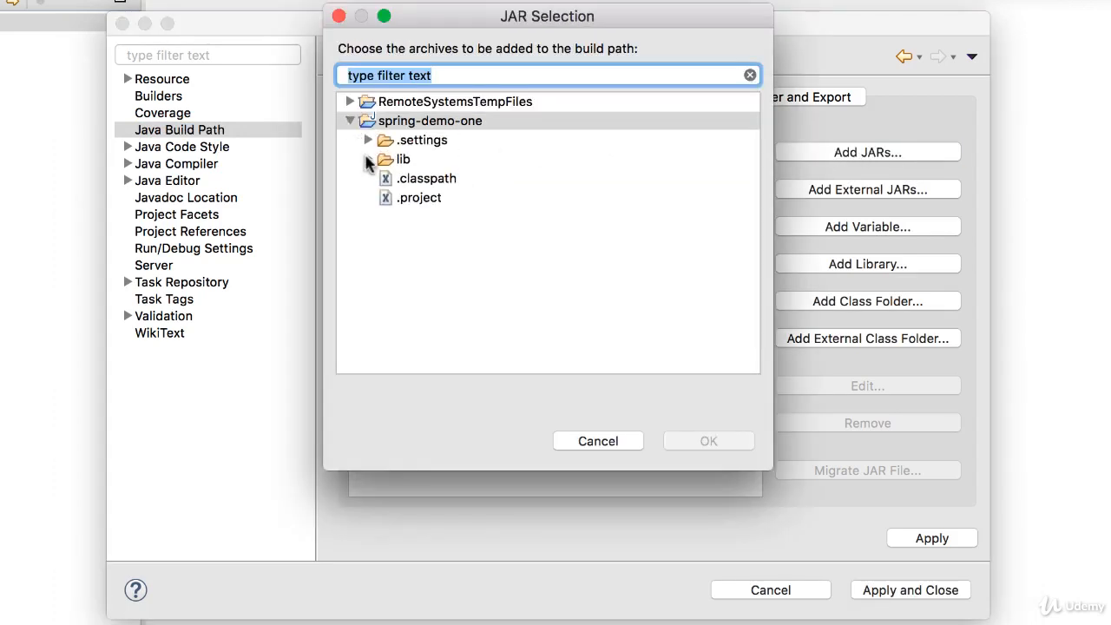
click(368, 160)
click(452, 178)
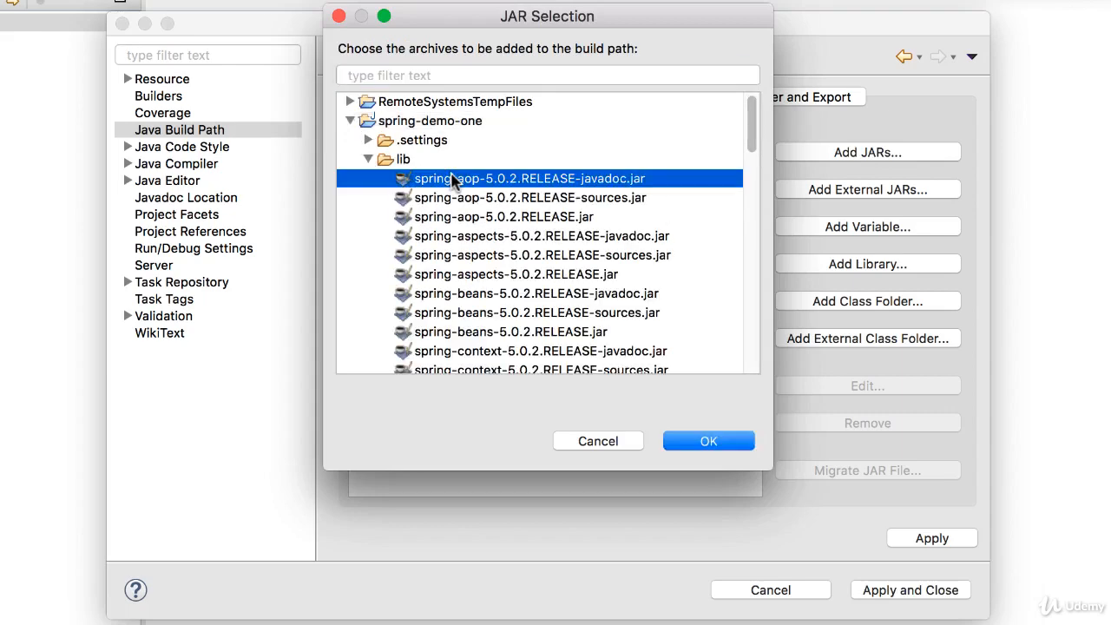
scroll(453, 178, down, 20)
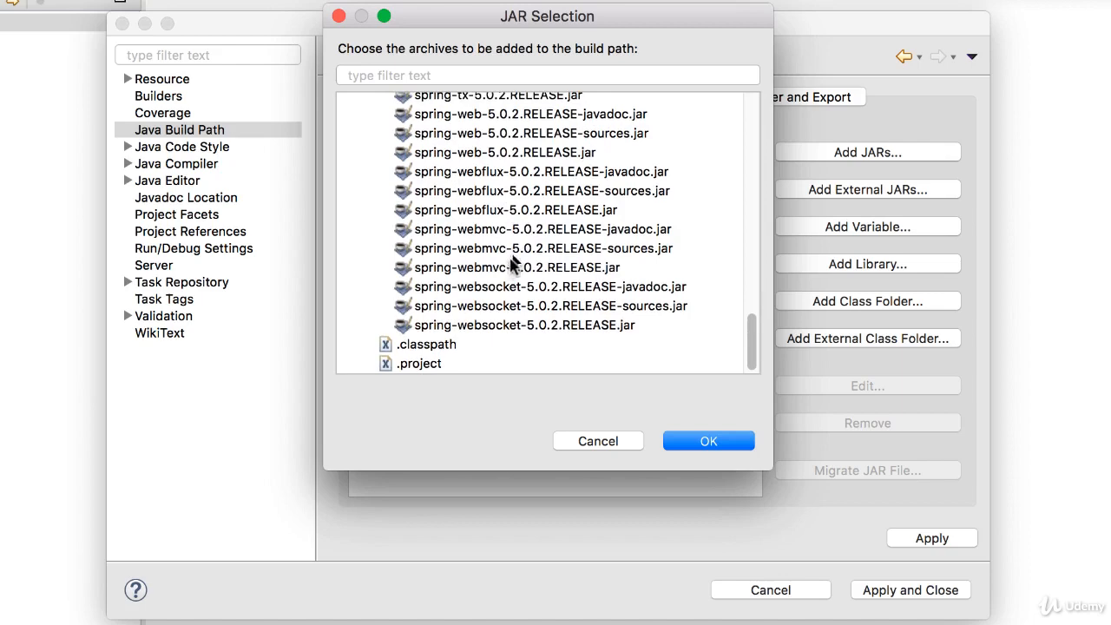
shift+click(460, 326)
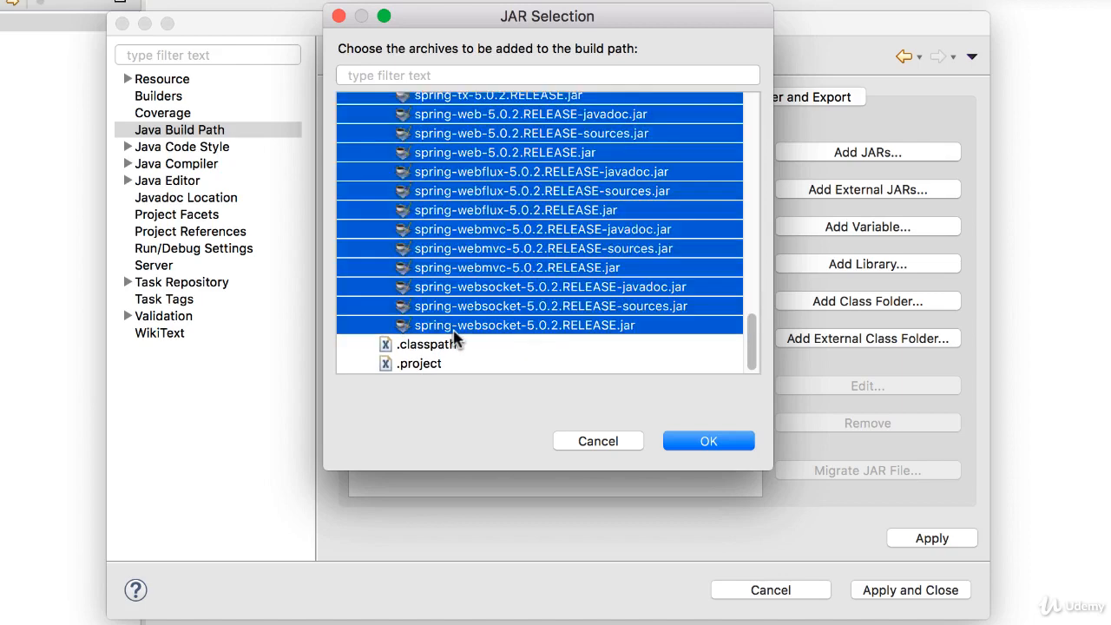
click(730, 449)
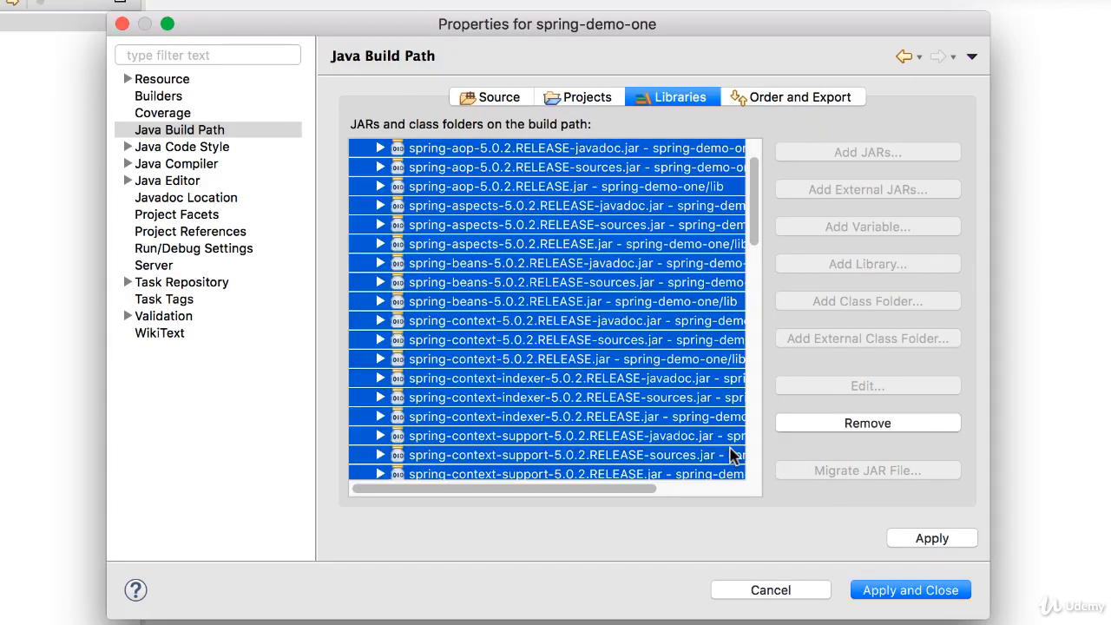
Review the added Classpath entries and apply the build path changes, closing the properties dialog.
drag(752, 228, 757, 278)
click(432, 187)
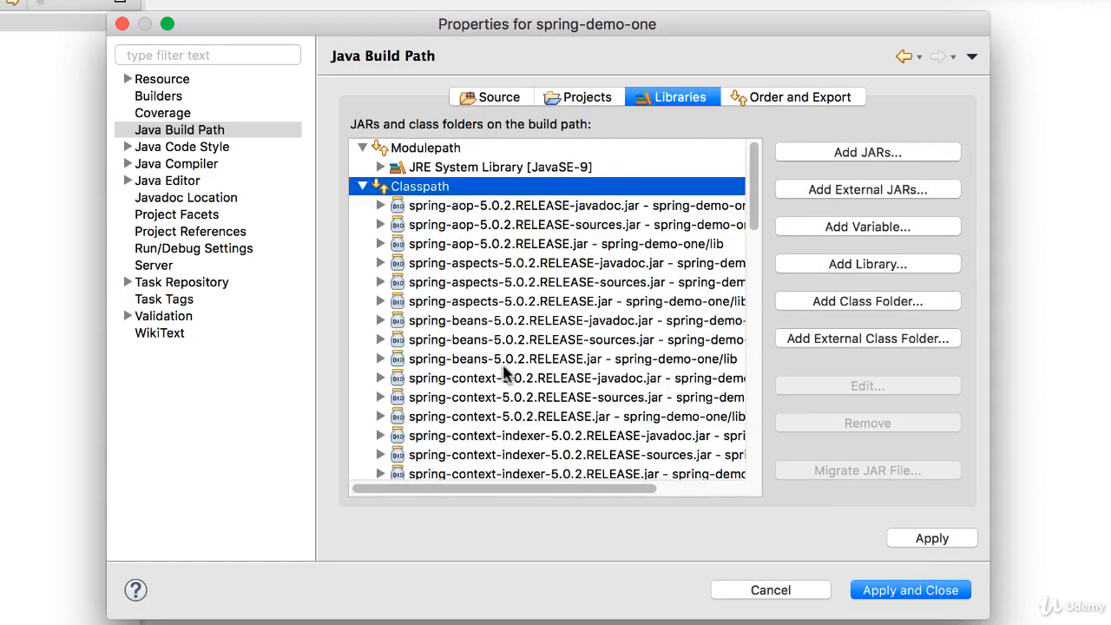
click(910, 591)
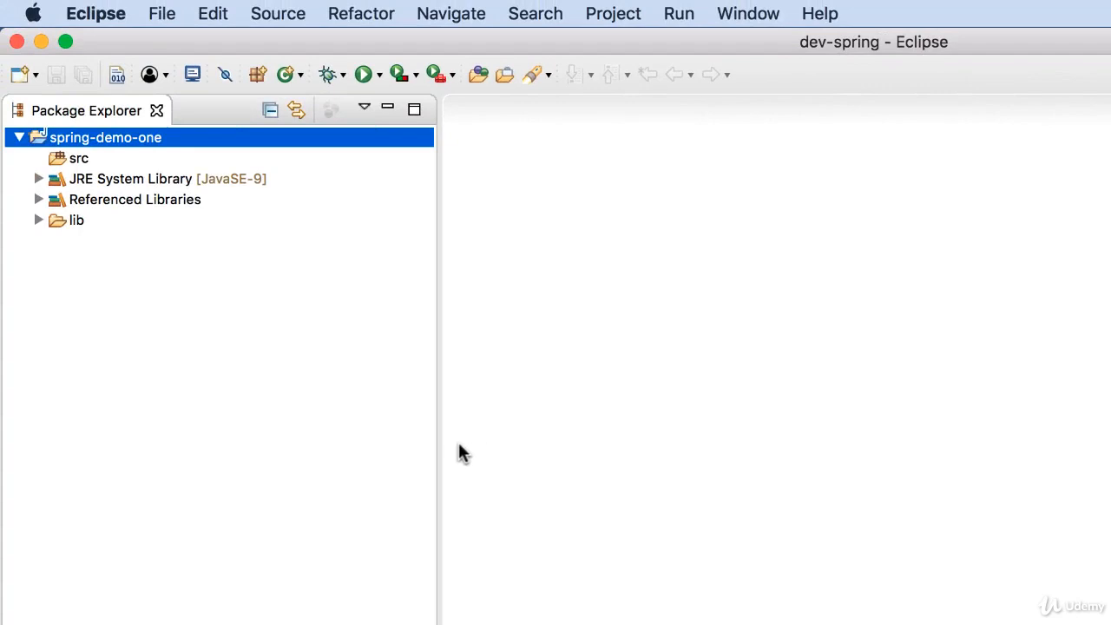
Expand Referenced Libraries, scroll through its Spring JAR entries, and collapse it again.
click(38, 200)
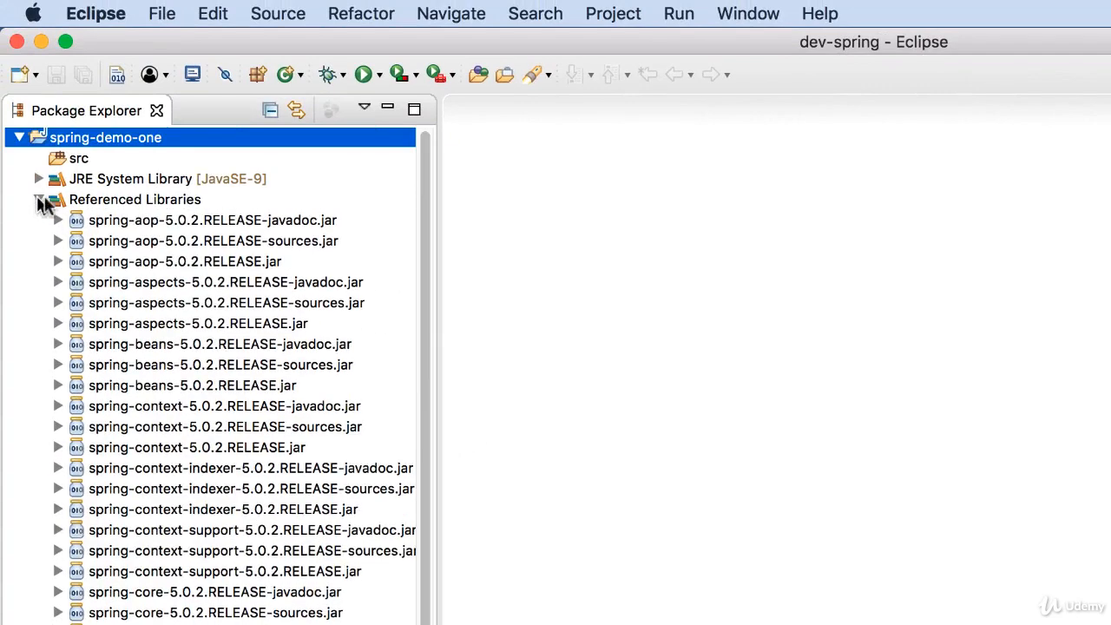
scroll(199, 395, down, 1)
scroll(199, 395, down, 6)
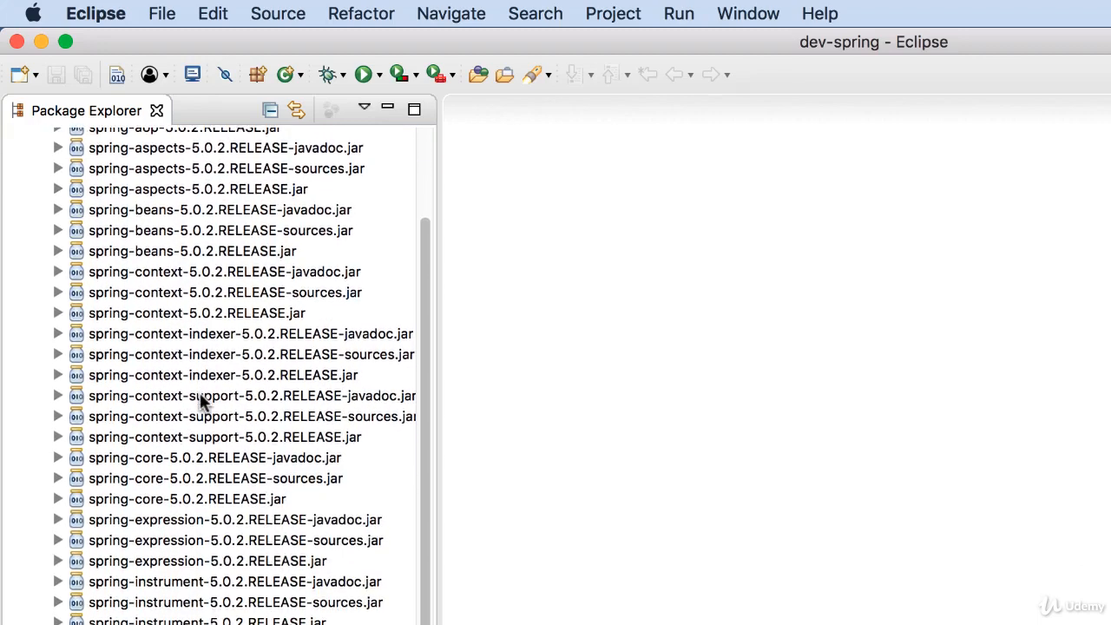
scroll(200, 401, down, 6)
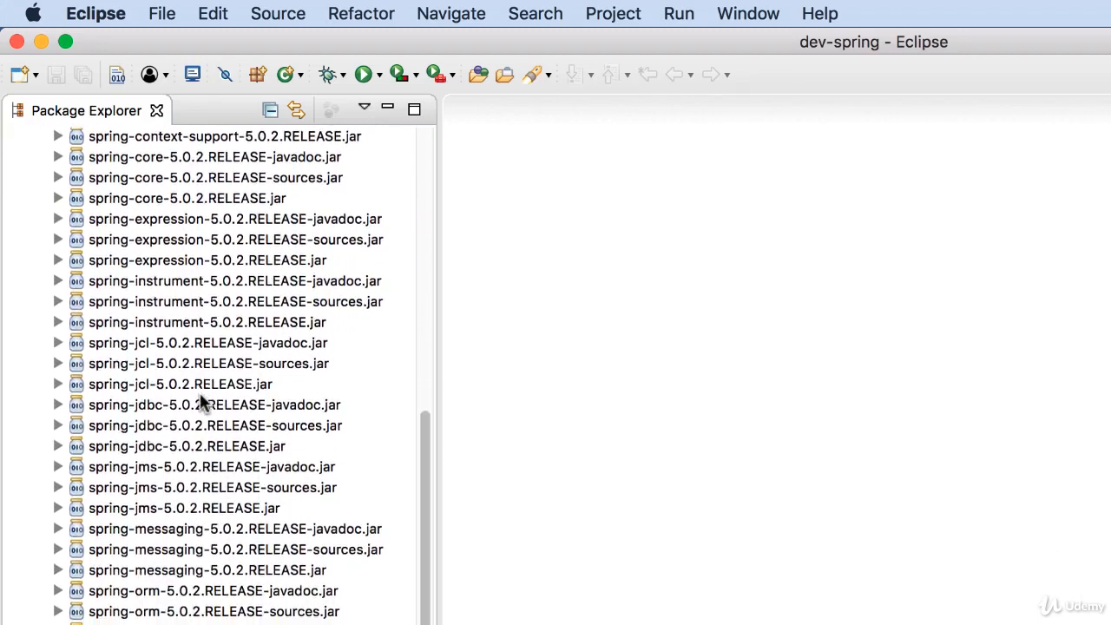
scroll(200, 400, up, 12)
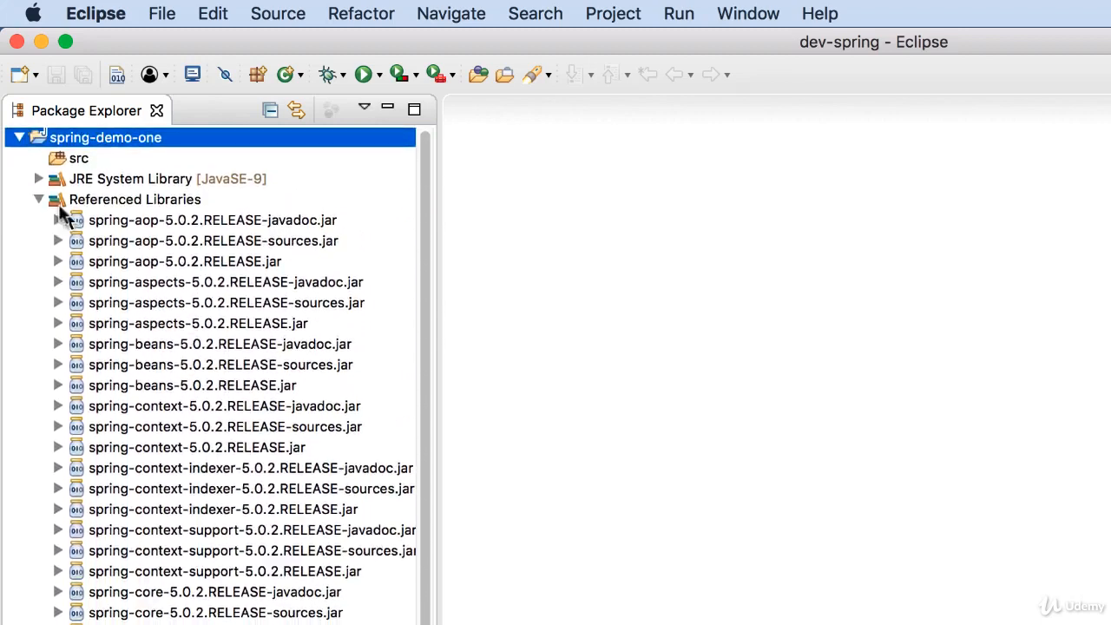
click(39, 204)
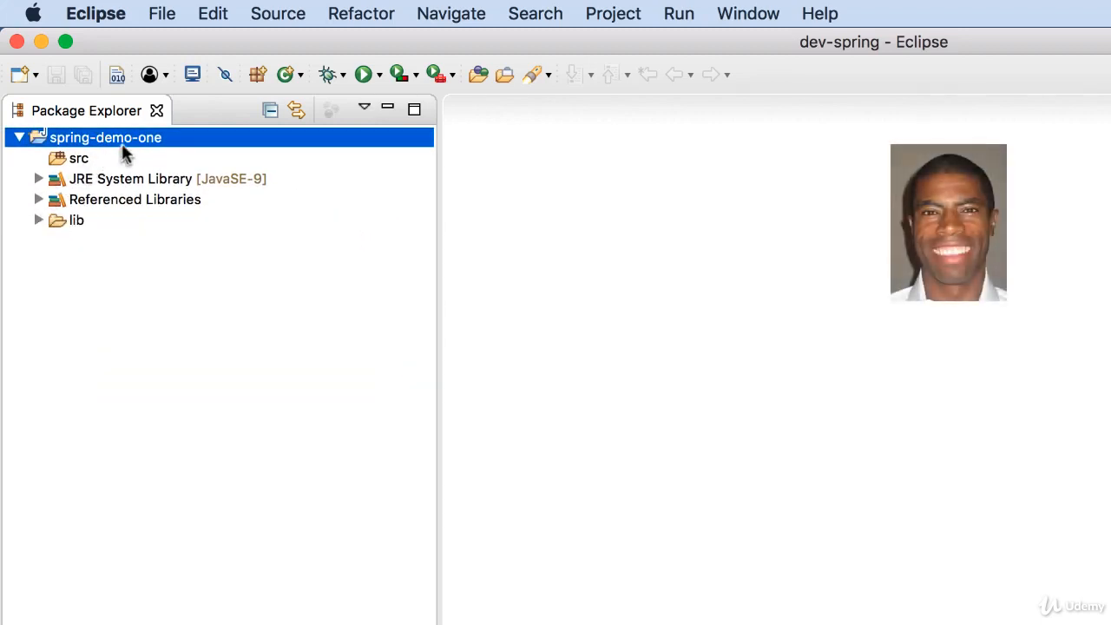